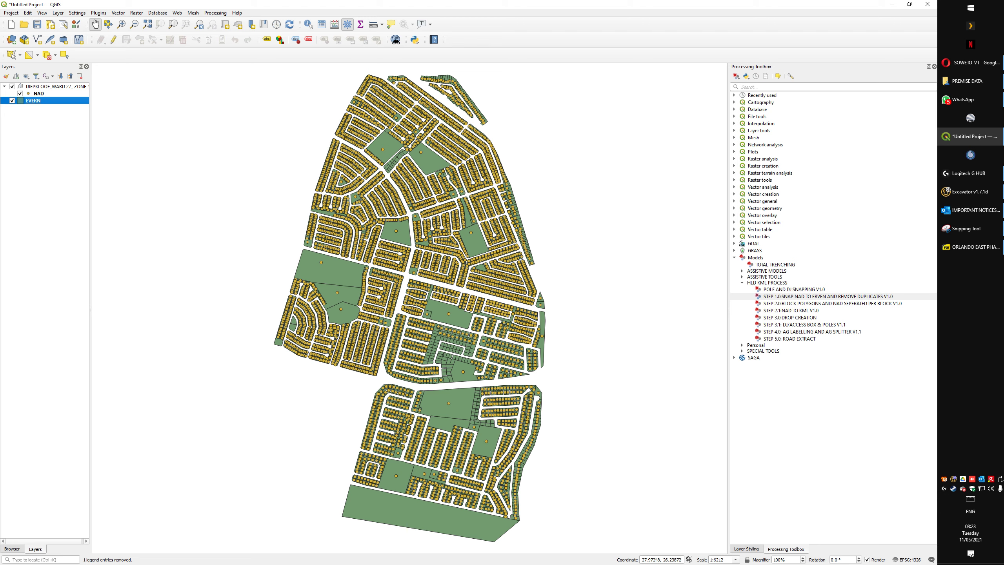
Buffer the EVERN layer by 0.0000001 degrees with 5 segments and a dissolved result, output as a temporary layer
{"action": "left_click", "coordinate": [763, 102]}
{"action": "left_click", "coordinate": [763, 96]}
{"action": "double_click", "coordinate": [762, 96]}
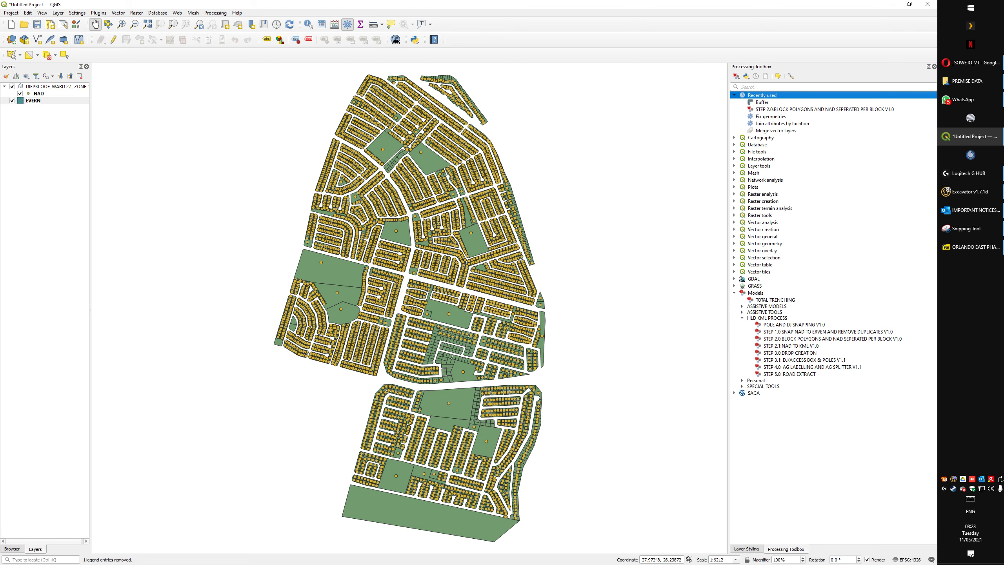
{"action": "double_click", "coordinate": [762, 102]}
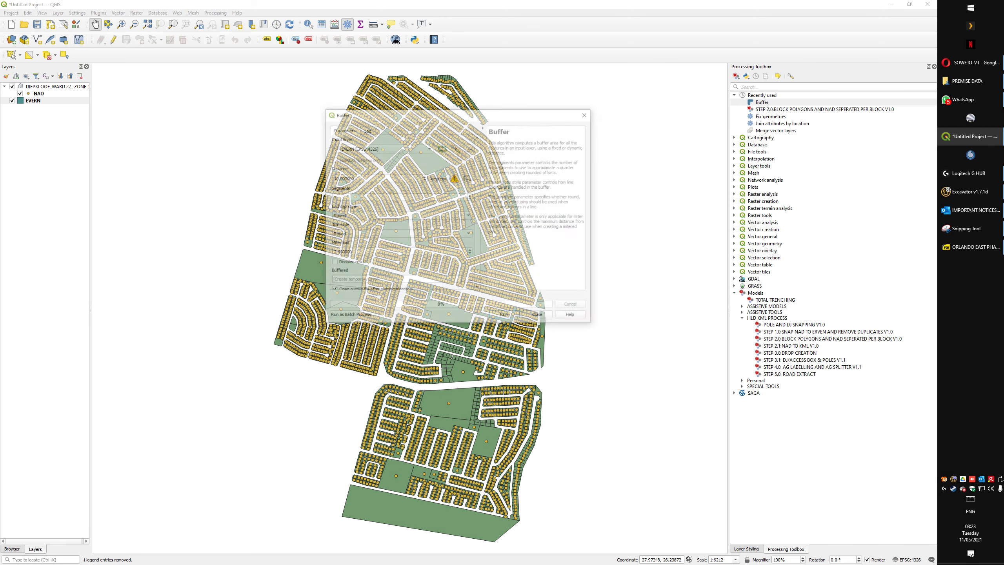
{"action": "double_click", "coordinate": [342, 178]}
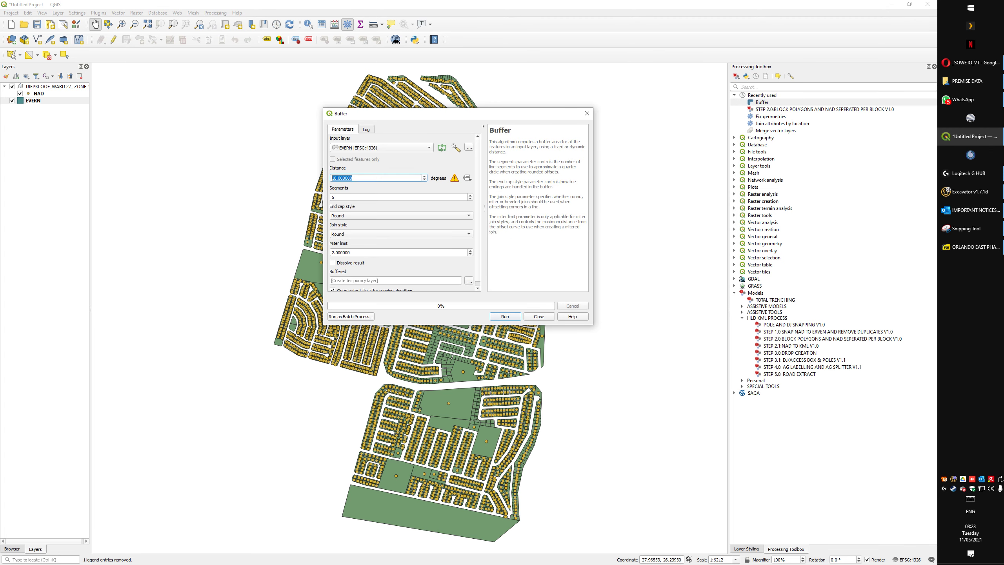
{"action": "type", "text": "0"}
{"action": "key", "text": "Tab"}
{"action": "key", "text": "Return"}
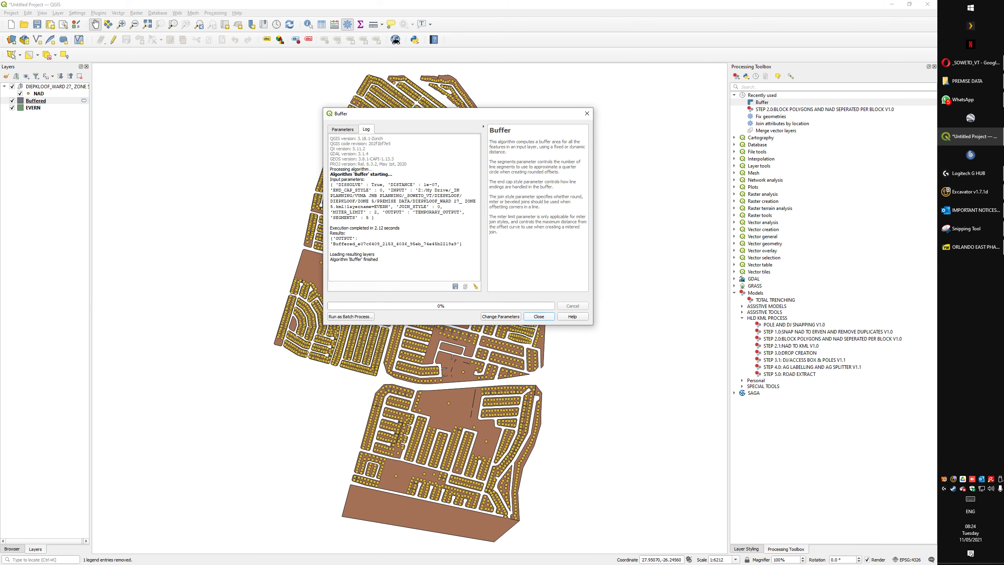
{"action": "left_click", "coordinate": [539, 316]}
Examine the dissolved blocks in the Buffered layer and compare them with the EVERN parcels by hiding and reshowing the Buffered layer
{"action": "scroll", "coordinate": [396, 323], "scroll_direction": "up", "scroll_amount": 2}
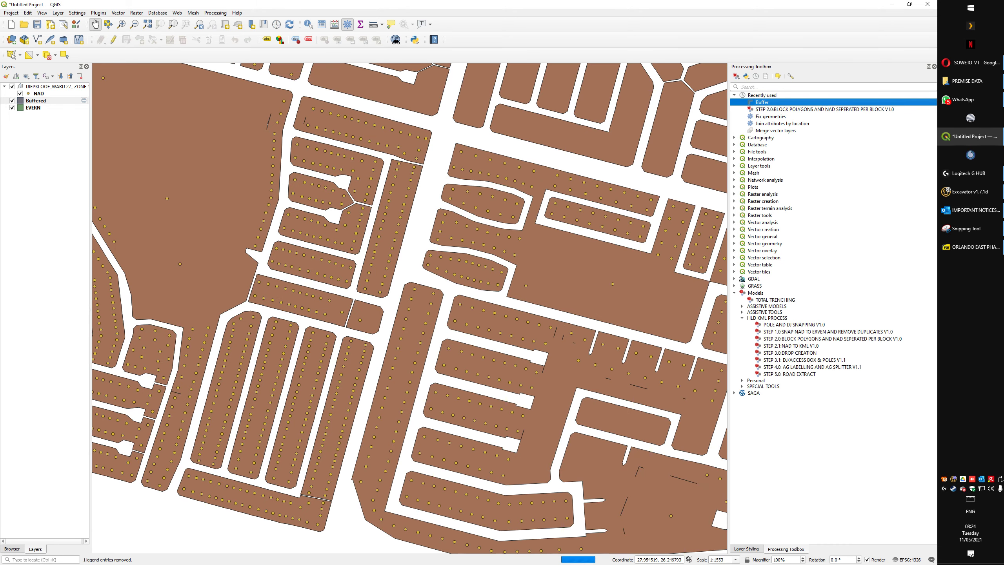
{"action": "scroll", "coordinate": [561, 458], "scroll_direction": "down", "scroll_amount": 1}
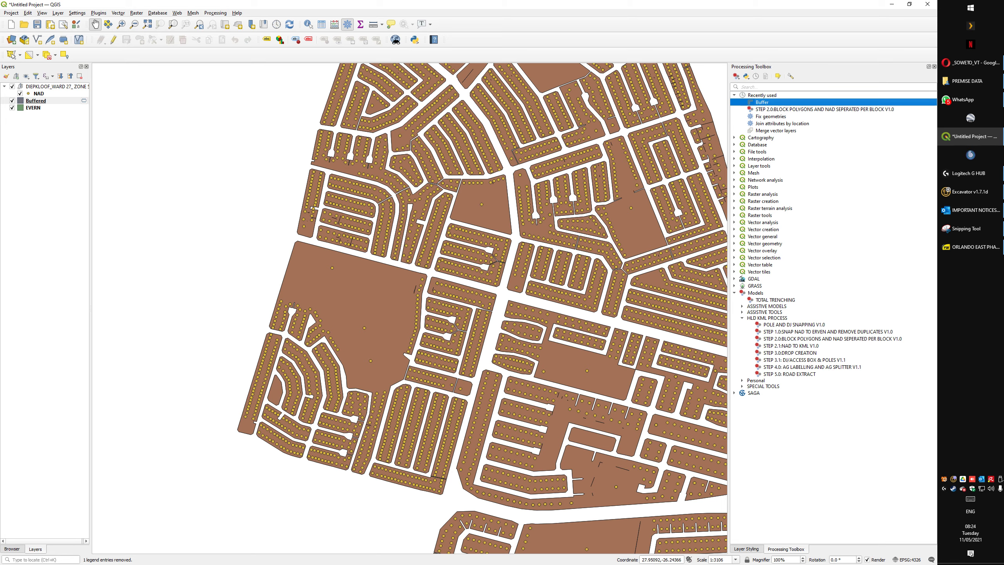
{"action": "left_click_drag", "start_coordinate": [561, 457], "coordinate": [487, 291]}
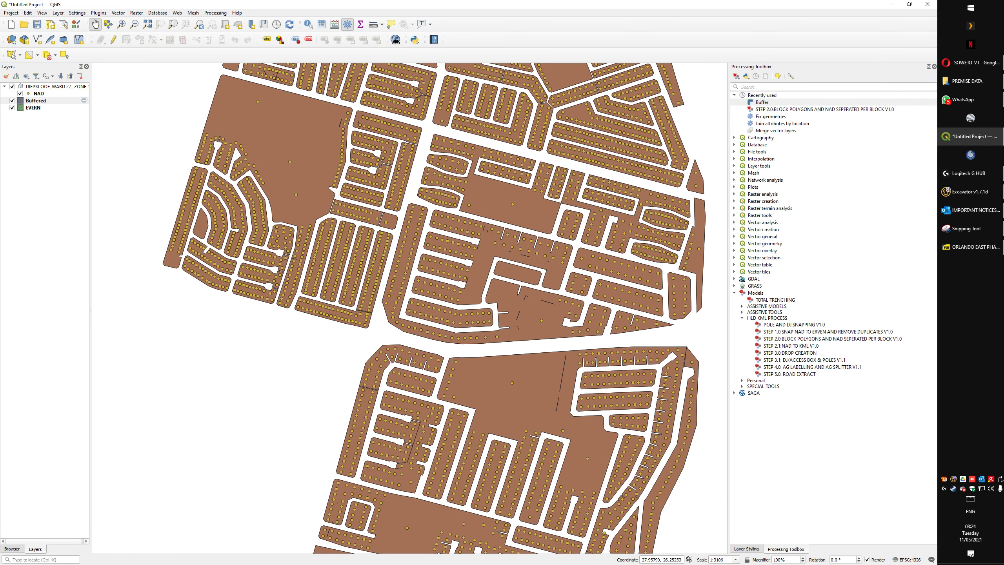
{"action": "left_click_drag", "start_coordinate": [512, 362], "coordinate": [481, 296]}
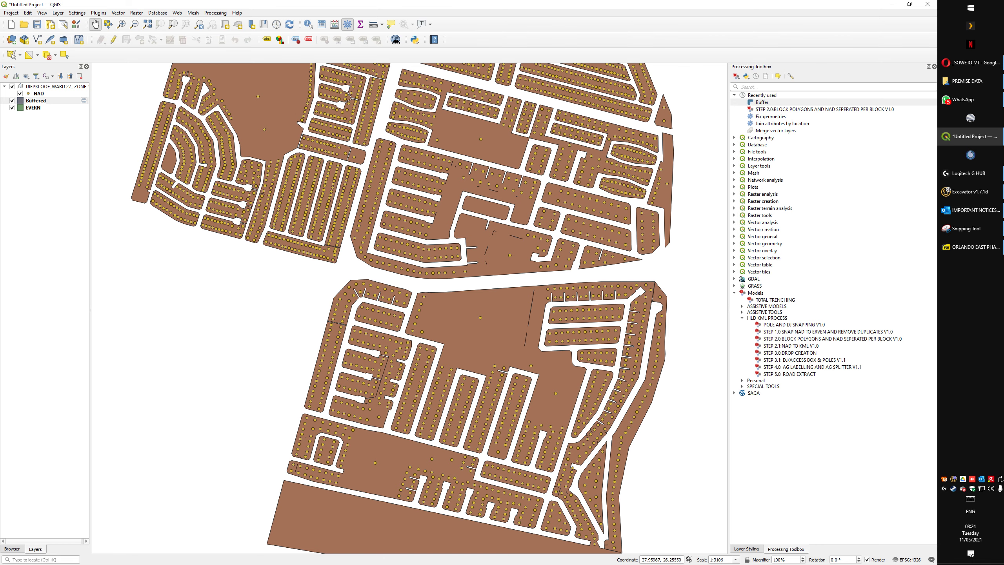
{"action": "left_click_drag", "start_coordinate": [399, 340], "coordinate": [393, 249]}
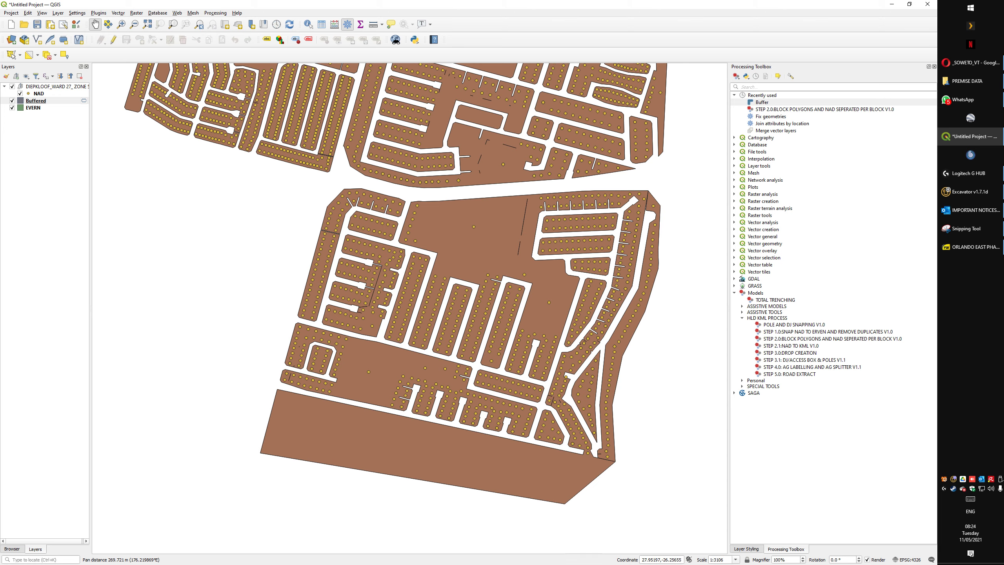
{"action": "left_click_drag", "start_coordinate": [504, 348], "coordinate": [492, 438]}
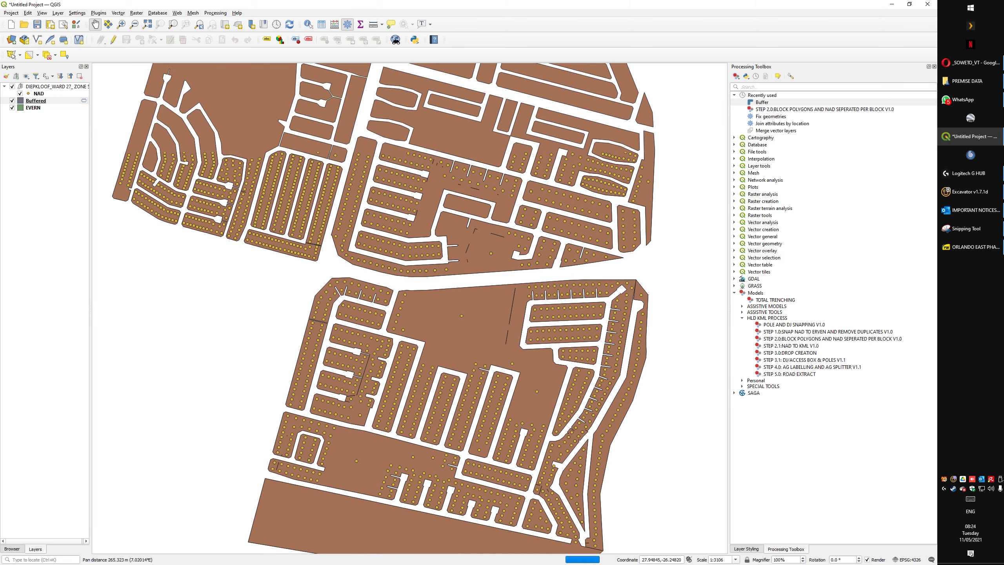
{"action": "left_click", "coordinate": [13, 100]}
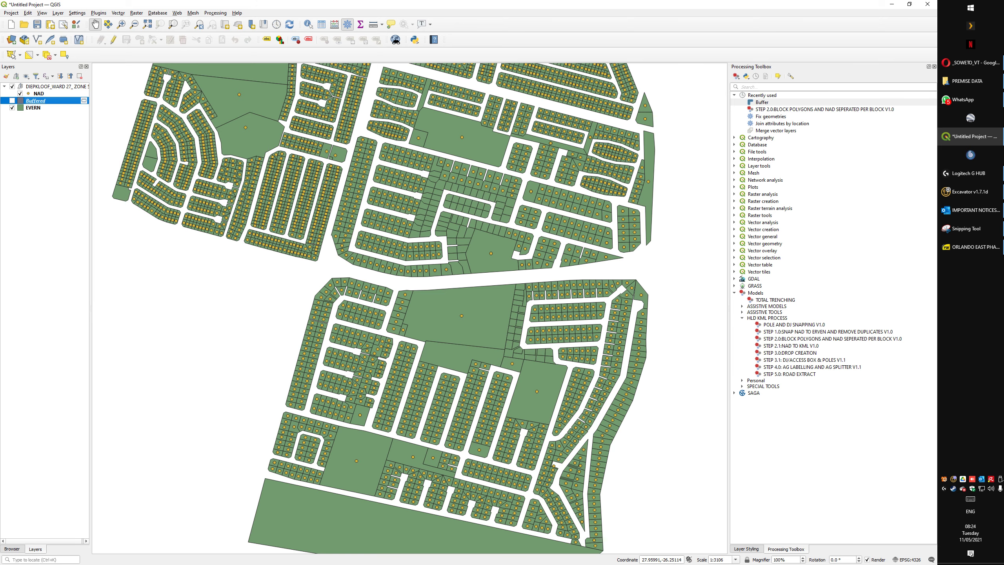
{"action": "left_click_drag", "start_coordinate": [435, 317], "coordinate": [459, 220]}
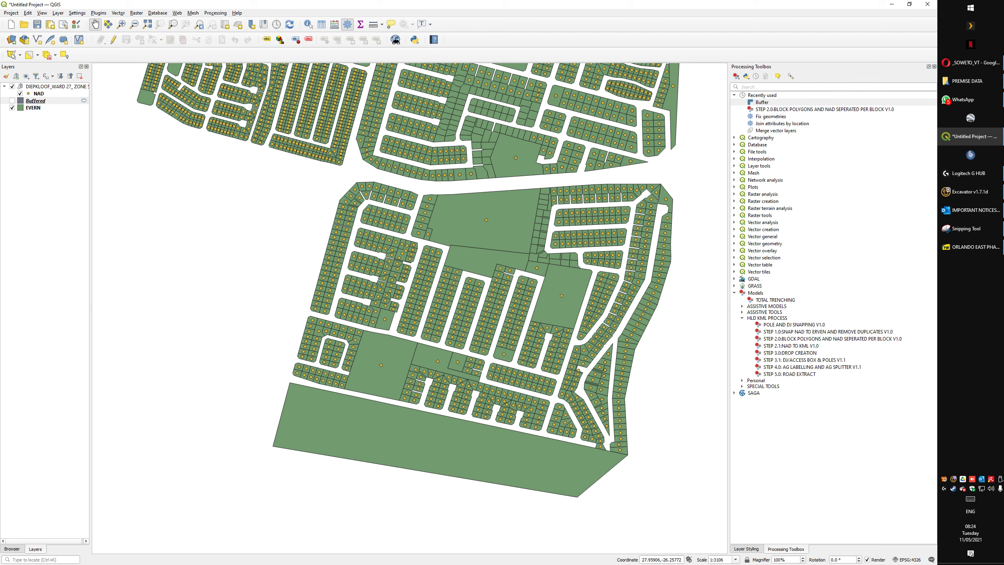
{"action": "left_click_drag", "start_coordinate": [513, 245], "coordinate": [491, 399]}
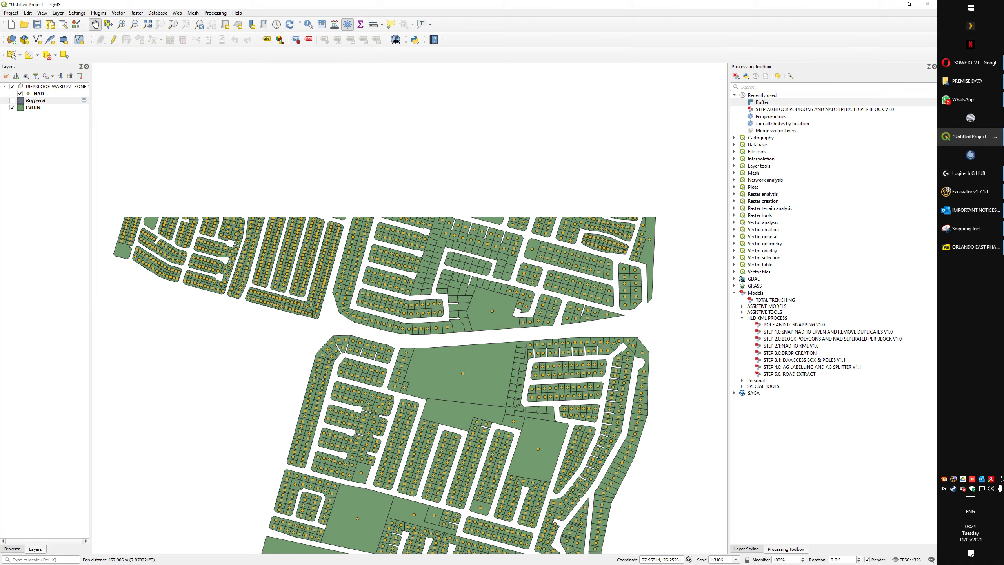
{"action": "left_click_drag", "start_coordinate": [434, 253], "coordinate": [452, 383]}
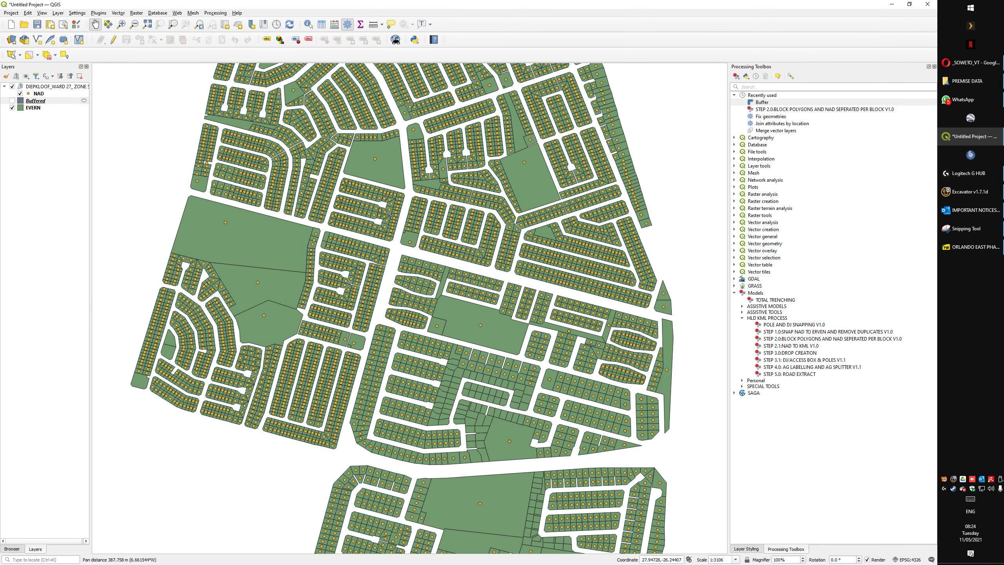
{"action": "left_click", "coordinate": [12, 100]}
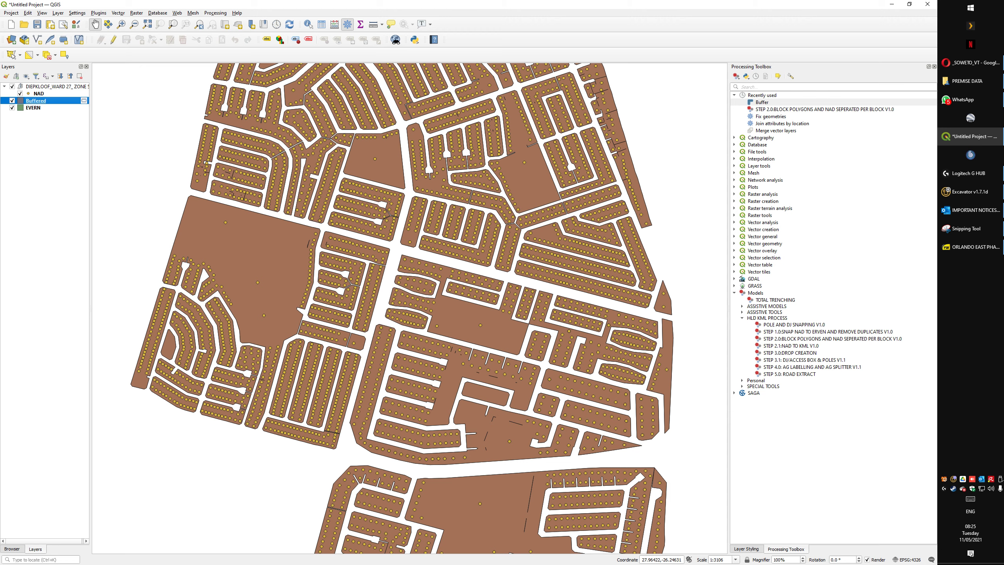
Open the STEP 2.0 model for block polygons and NAD separated per block, and set NAD as the corrected premise data
{"action": "left_click", "coordinate": [813, 109]}
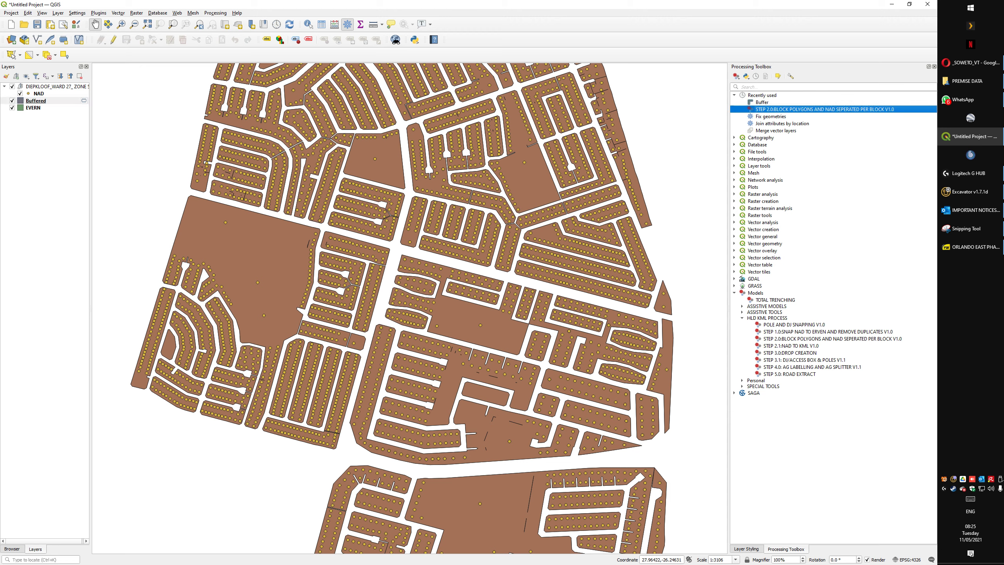
{"action": "left_click", "coordinate": [826, 339]}
{"action": "left_click", "coordinate": [826, 332]}
{"action": "left_click", "coordinate": [826, 338]}
{"action": "double_click", "coordinate": [826, 339]}
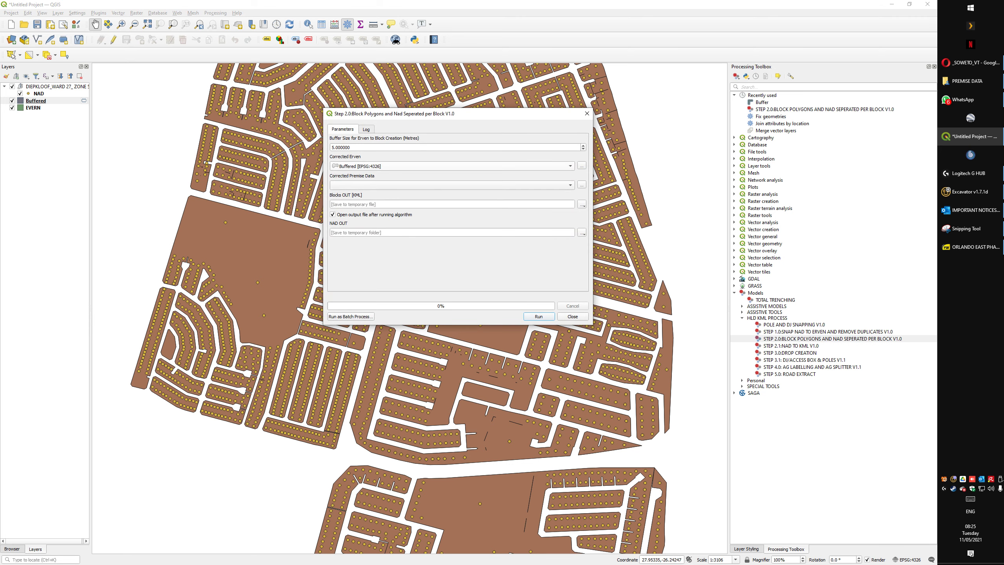
{"action": "left_click", "coordinate": [452, 185]}
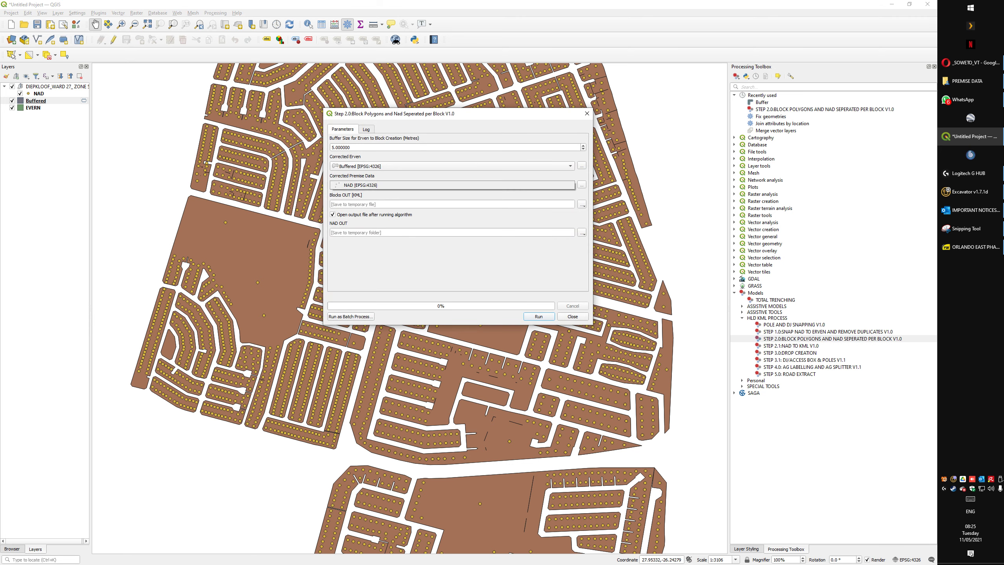
{"action": "left_click", "coordinate": [452, 185]}
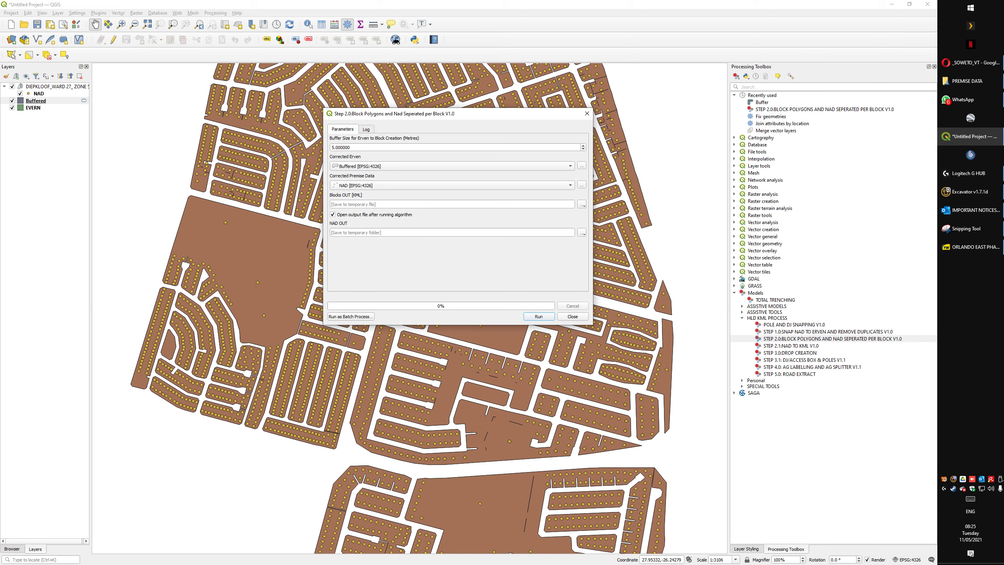
Set the blocks output to overwrite Blocks.kml in the Diepkloof Zone 5 folder, run the model and close its dialog
{"action": "left_click", "coordinate": [582, 204]}
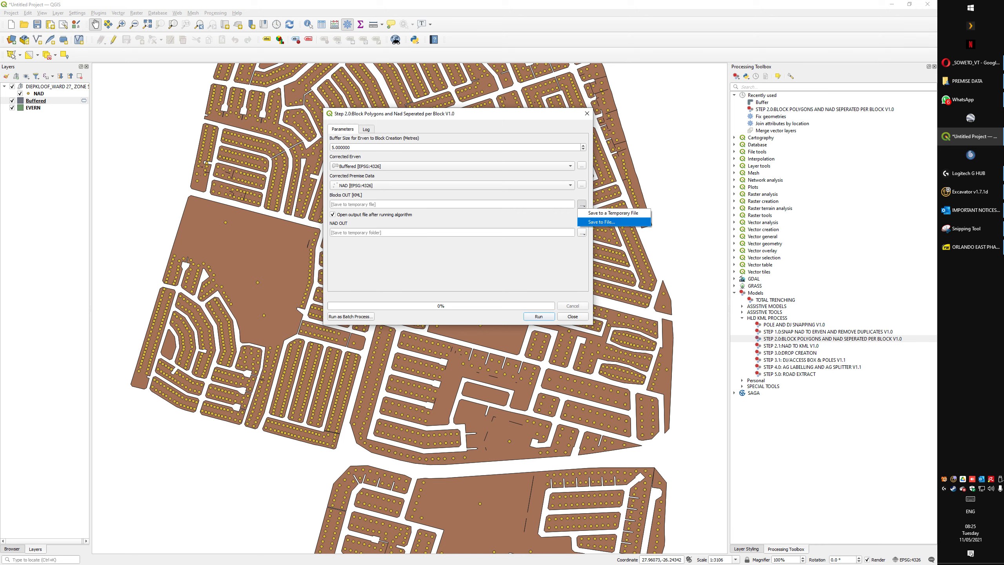
{"action": "left_click", "coordinate": [609, 222]}
{"action": "double_click", "coordinate": [415, 177]}
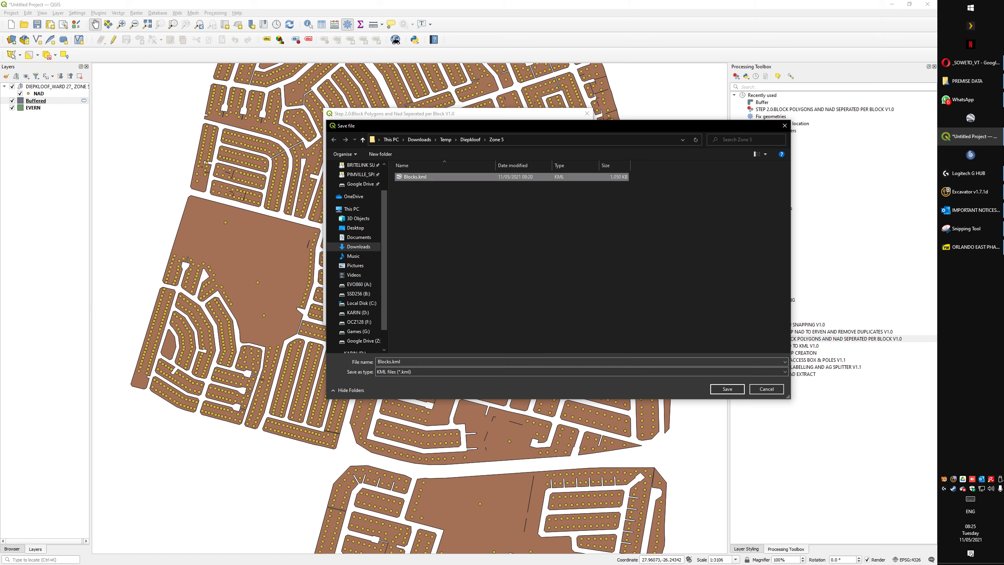
{"action": "left_click", "coordinate": [488, 287]}
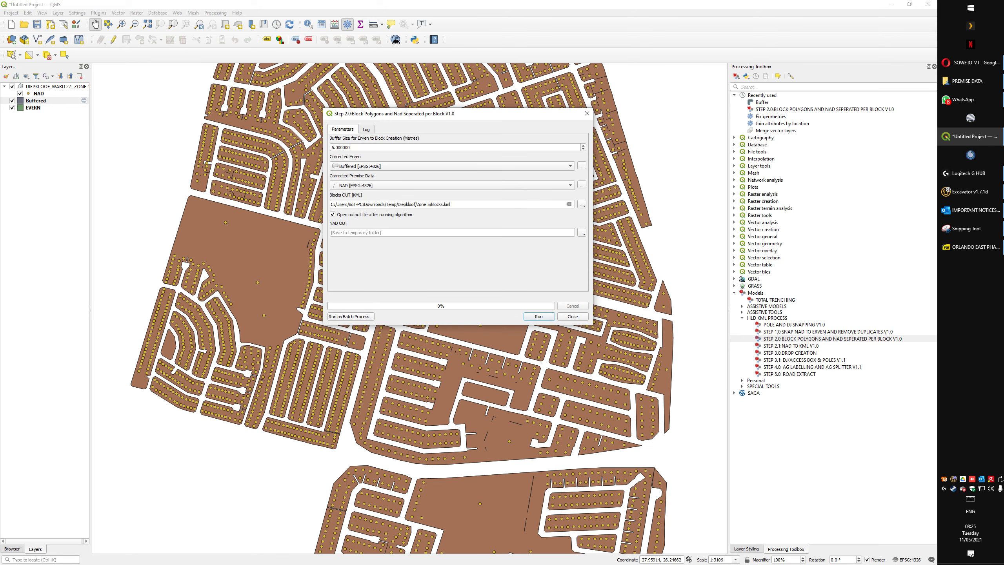
{"action": "left_click", "coordinate": [538, 316]}
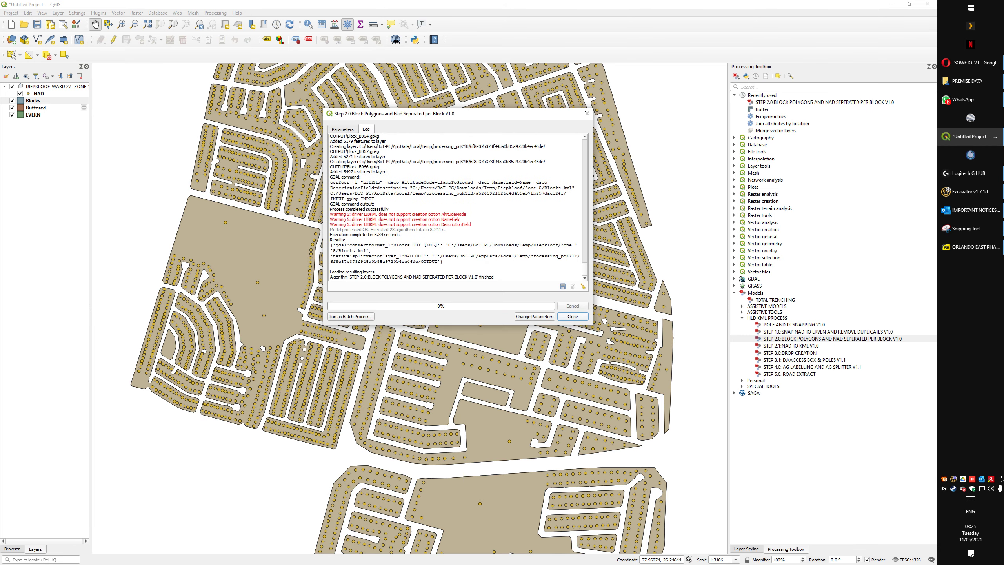
{"action": "left_click", "coordinate": [573, 316]}
Review the generated blocks, remove the Buffered layer from the project and show the styling settings of the Blocks layer
{"action": "left_click_drag", "start_coordinate": [459, 182], "coordinate": [464, 361]}
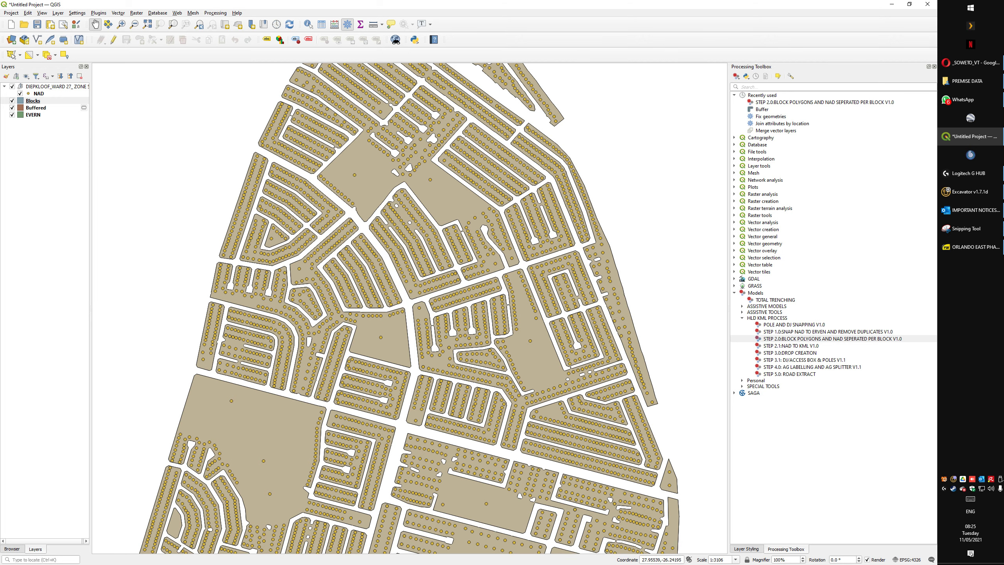
{"action": "left_click_drag", "start_coordinate": [409, 269], "coordinate": [438, 349]}
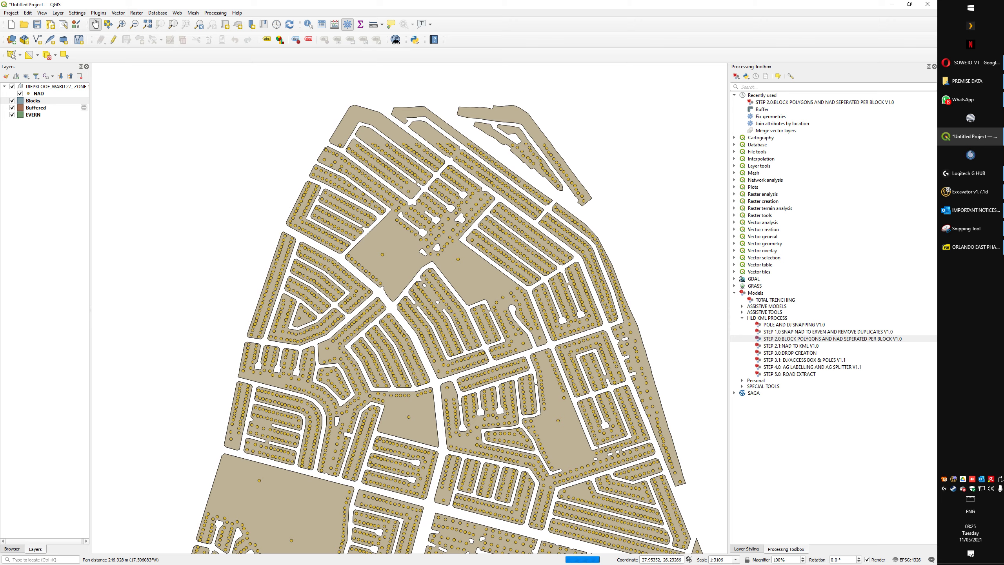
{"action": "left_click_drag", "start_coordinate": [415, 455], "coordinate": [453, 254]}
{"action": "left_click_drag", "start_coordinate": [502, 396], "coordinate": [445, 404]}
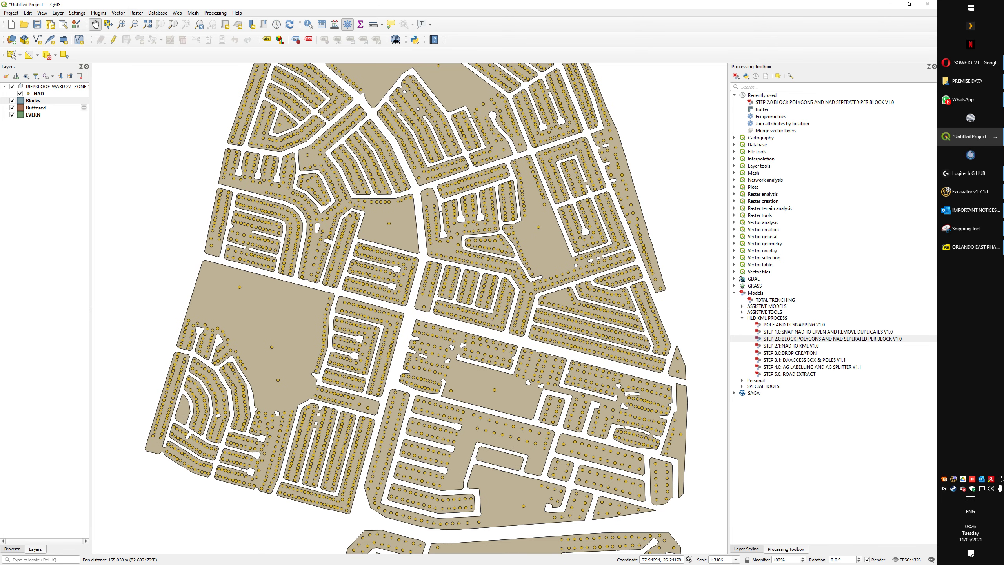
{"action": "right_click", "coordinate": [30, 106]}
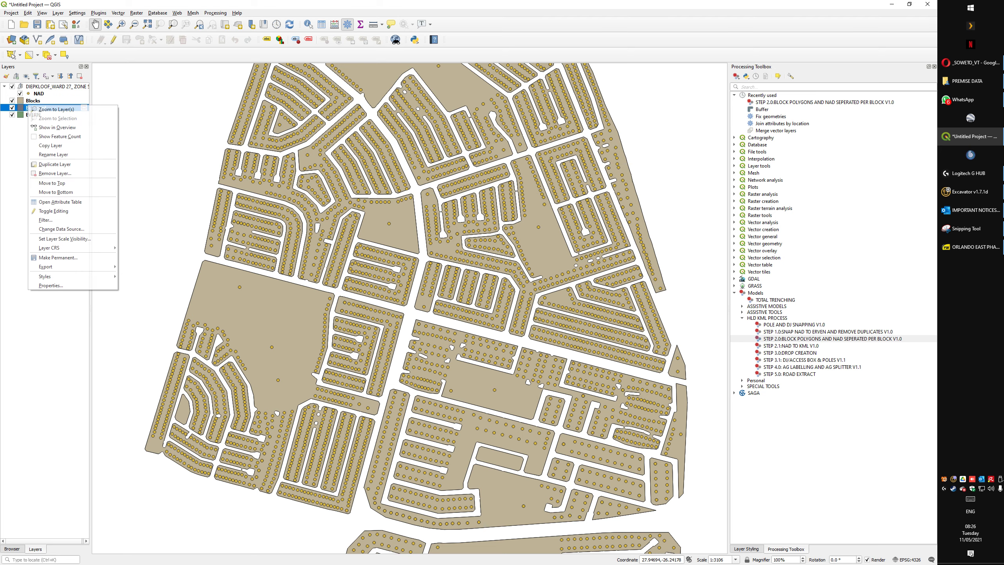
{"action": "left_click", "coordinate": [47, 173]}
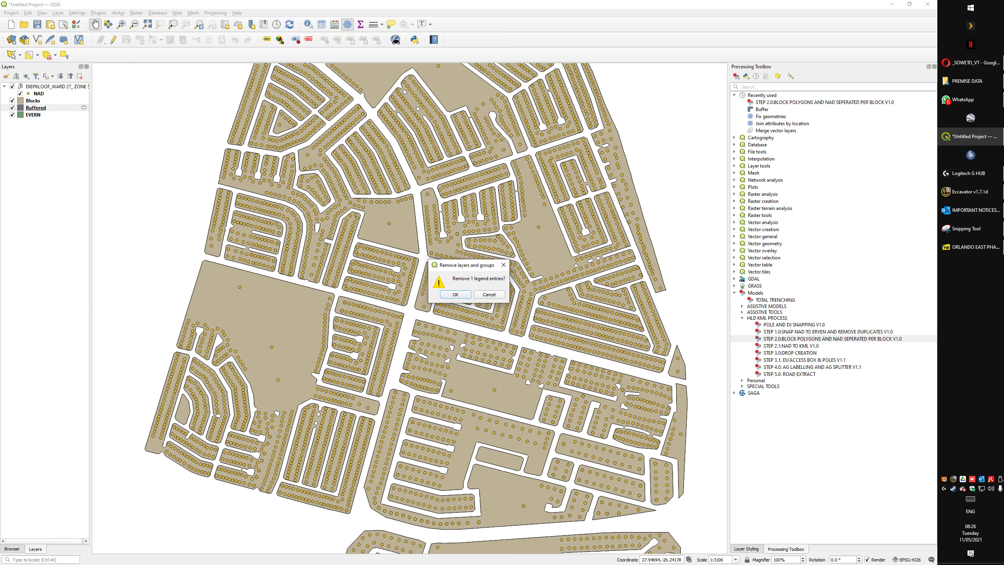
{"action": "key", "text": "Return"}
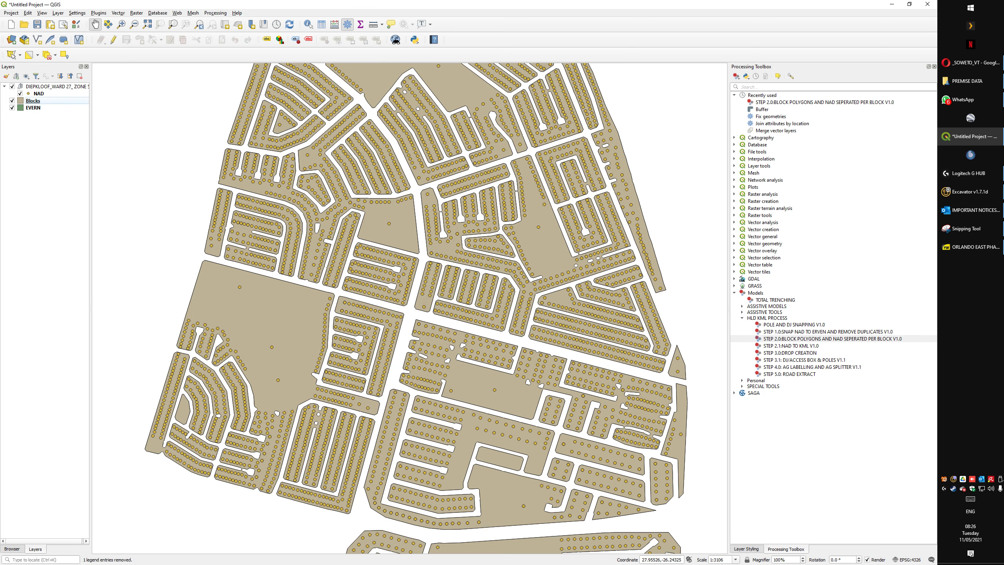
{"action": "left_click", "coordinate": [746, 549]}
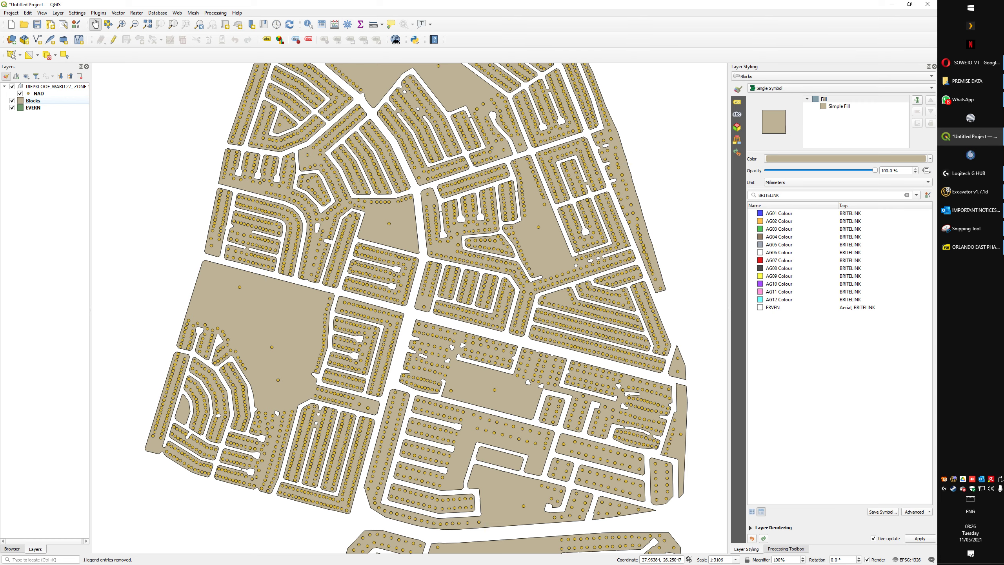
Switch to File Explorer and open the Roads folder under CORE PROJECTS_PLANNING, PLANNER RESOURCES, QGIS
{"action": "left_click", "coordinate": [967, 81]}
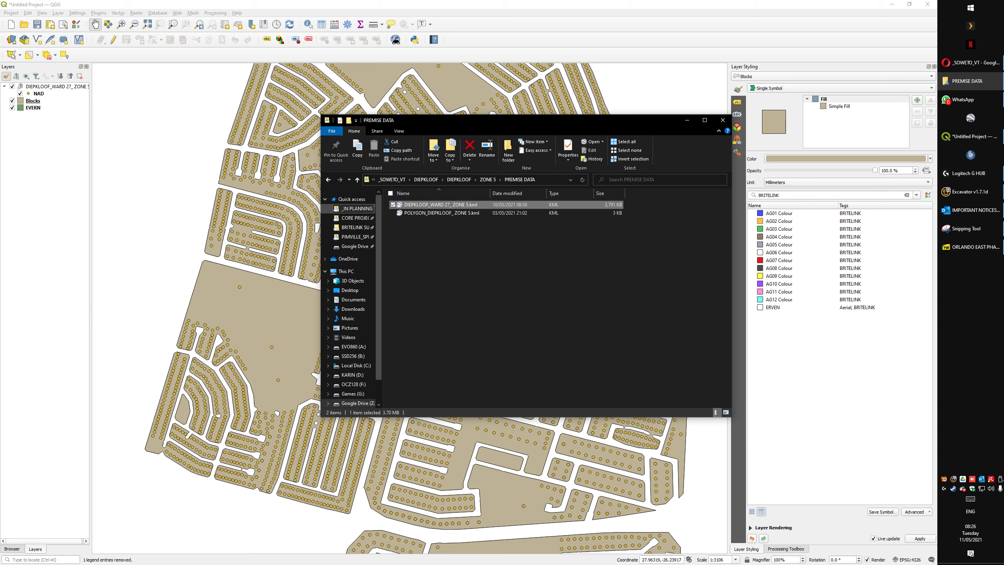
{"action": "left_click", "coordinate": [356, 218]}
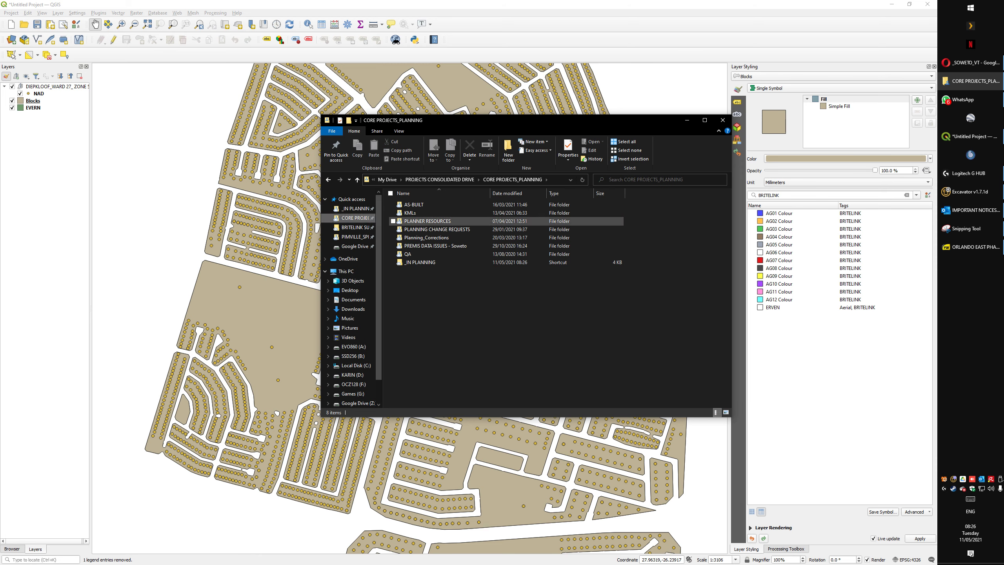
{"action": "double_click", "coordinate": [428, 220]}
{"action": "double_click", "coordinate": [411, 244]}
{"action": "left_click", "coordinate": [432, 213]}
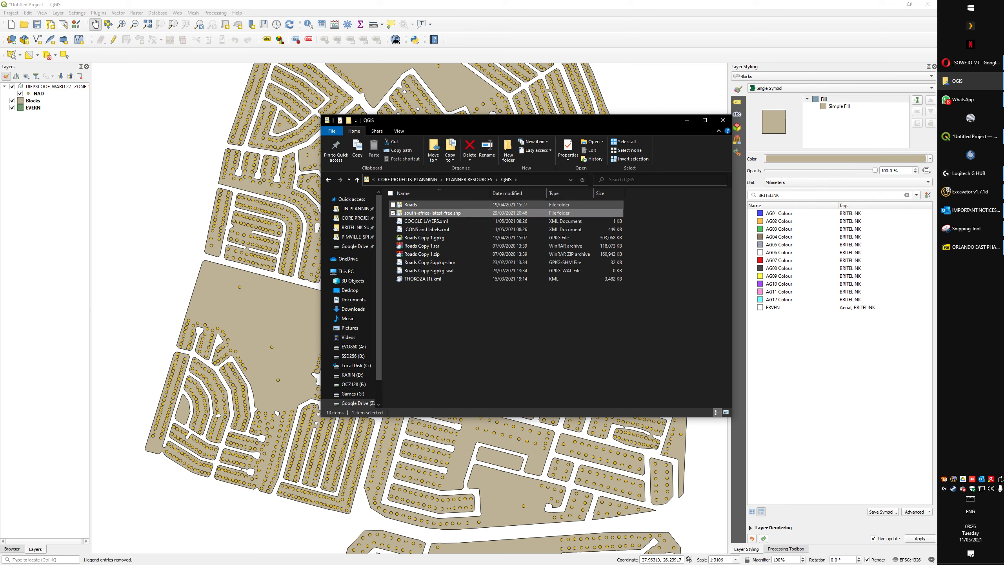
{"action": "double_click", "coordinate": [411, 204]}
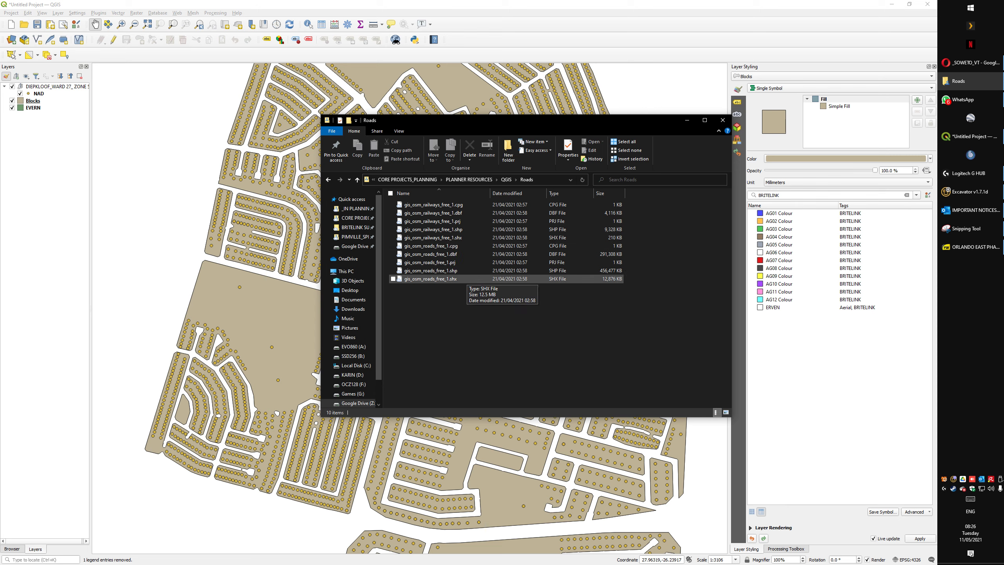
Add gis_osm_railways_free_1.shp and gis_osm_roads_free_1.shp from the Roads folder to the QGIS project as layers
{"action": "left_click", "coordinate": [466, 263]}
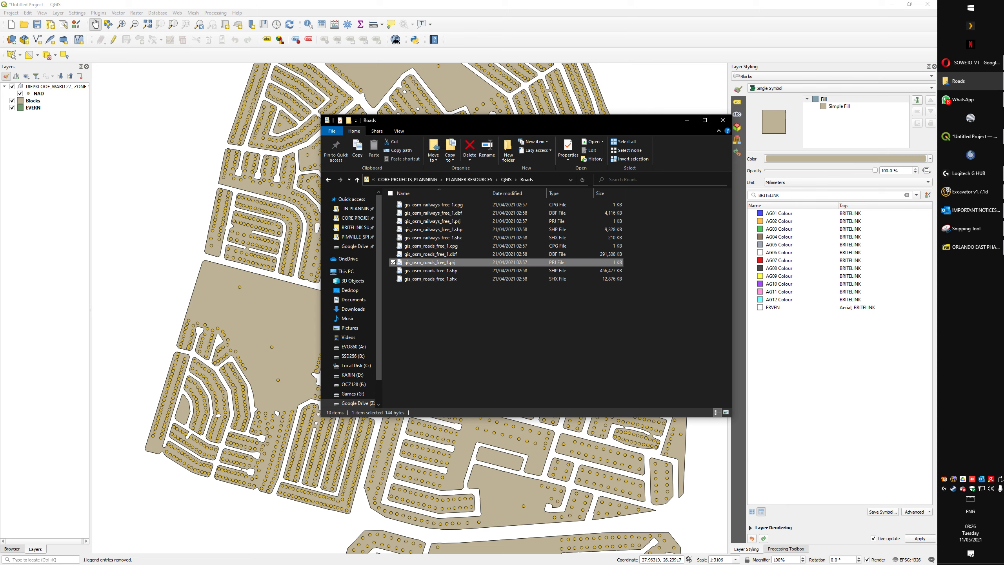
{"action": "left_click", "coordinate": [466, 254]}
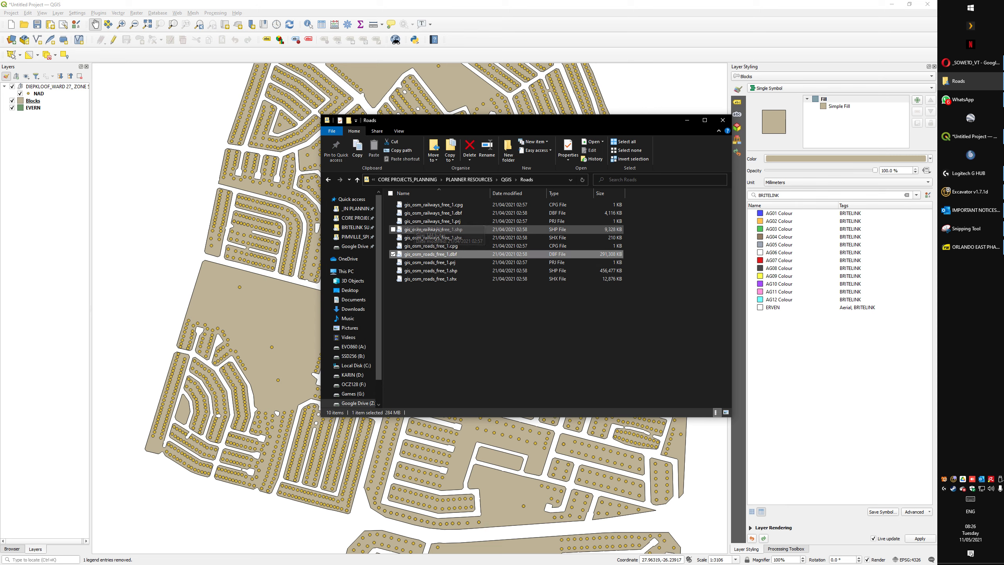
{"action": "left_click", "coordinate": [433, 230]}
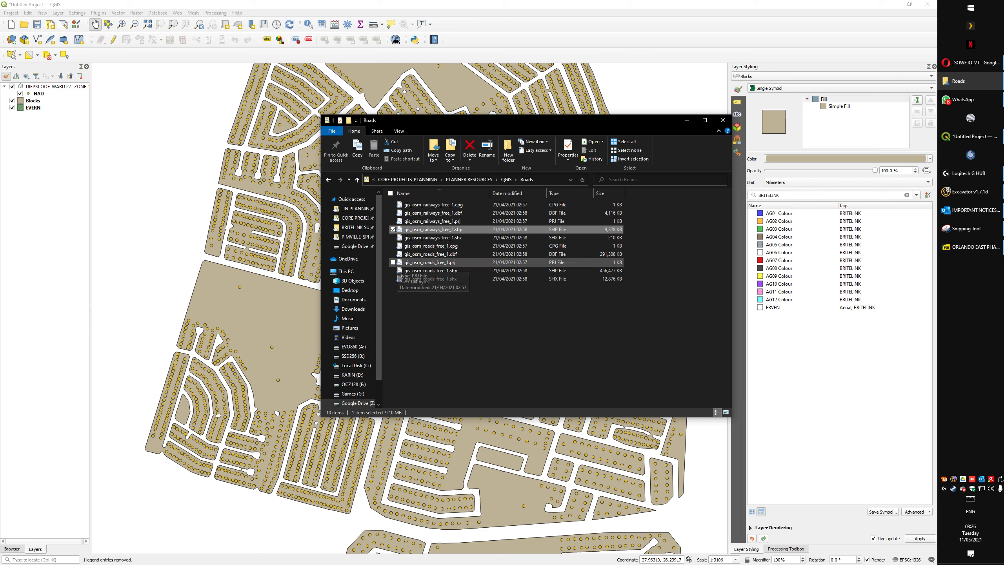
{"action": "left_click", "coordinate": [431, 271], "text": "ctrl"}
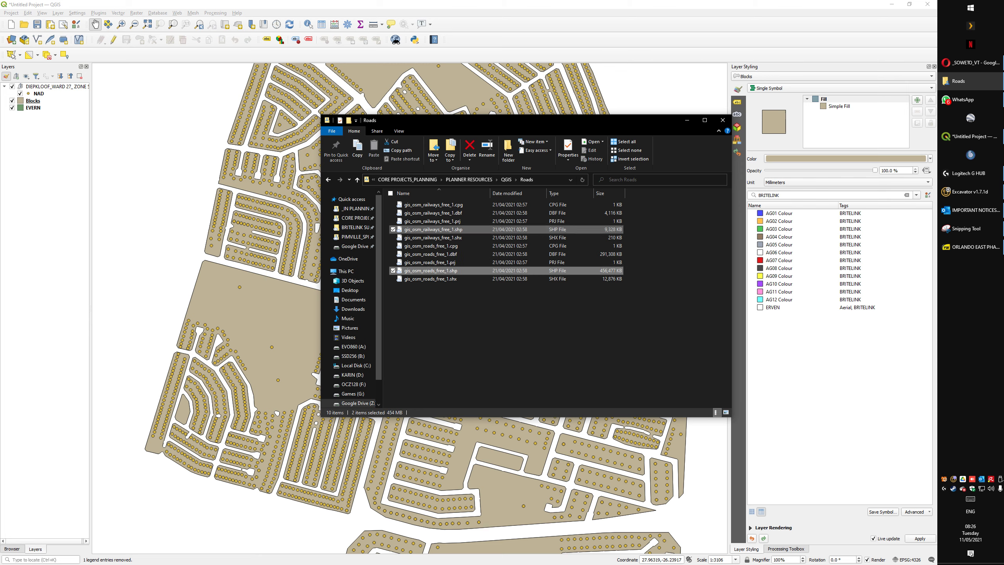
{"action": "left_click_drag", "start_coordinate": [395, 271], "coordinate": [127, 255]}
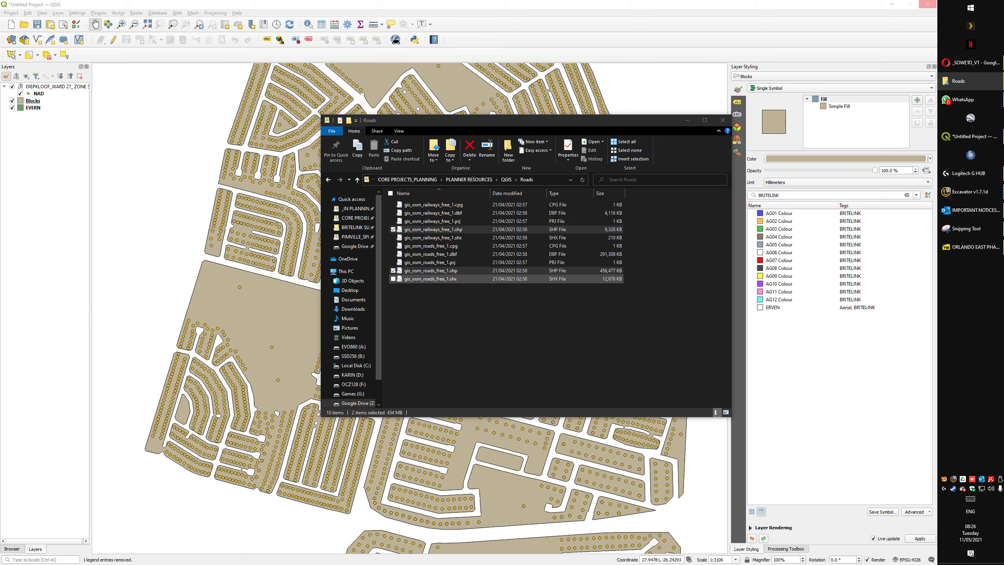
{"action": "left_click_drag", "start_coordinate": [419, 273], "coordinate": [682, 314]}
{"action": "left_click_drag", "start_coordinate": [589, 301], "coordinate": [436, 287]}
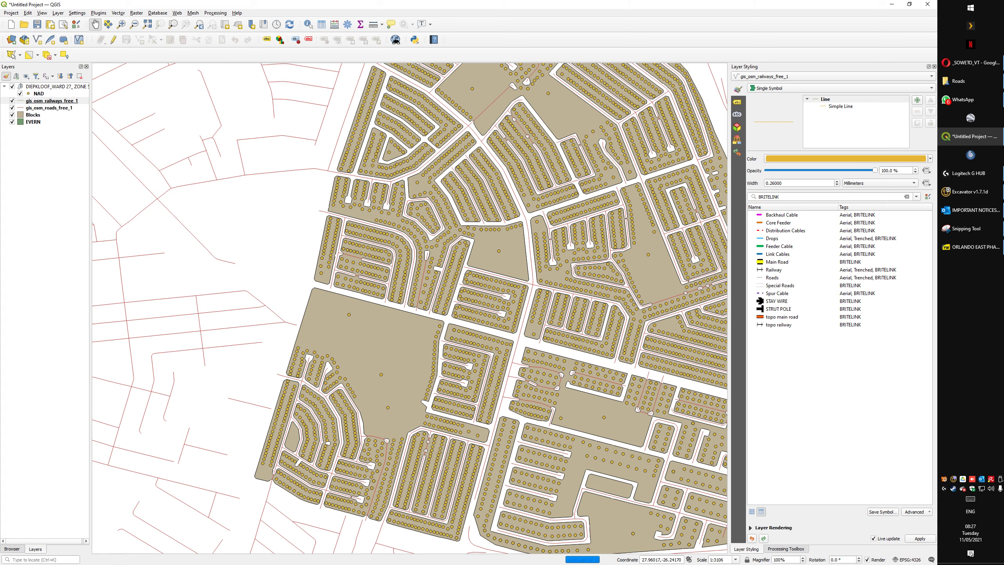
{"action": "left_click_drag", "start_coordinate": [436, 287], "coordinate": [348, 295]}
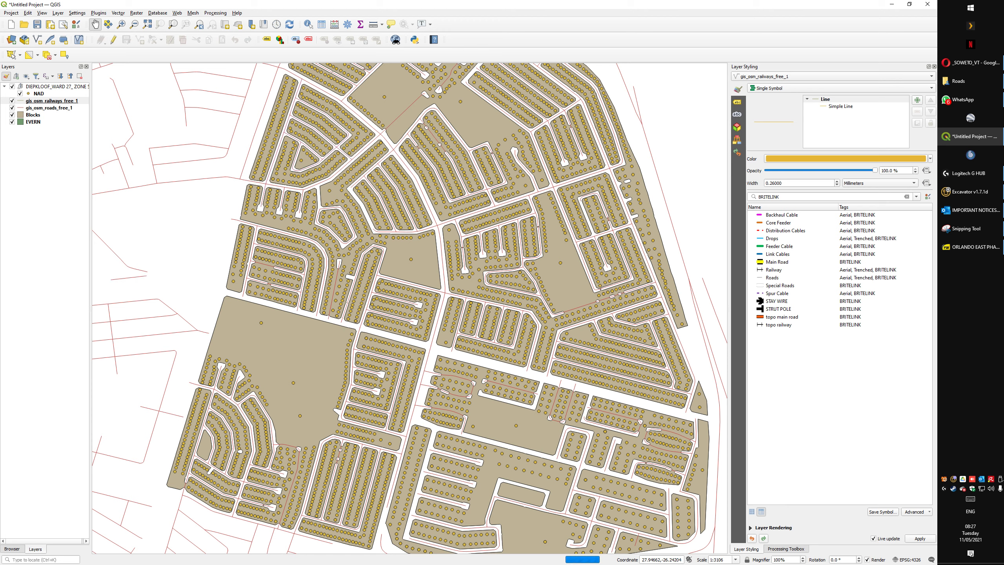
Apply the Railway symbol to the gis_osm_railways_free_1 layer and the Special Roads symbol to the gis_osm_roads_free_1 layer
{"action": "left_click", "coordinate": [52, 101]}
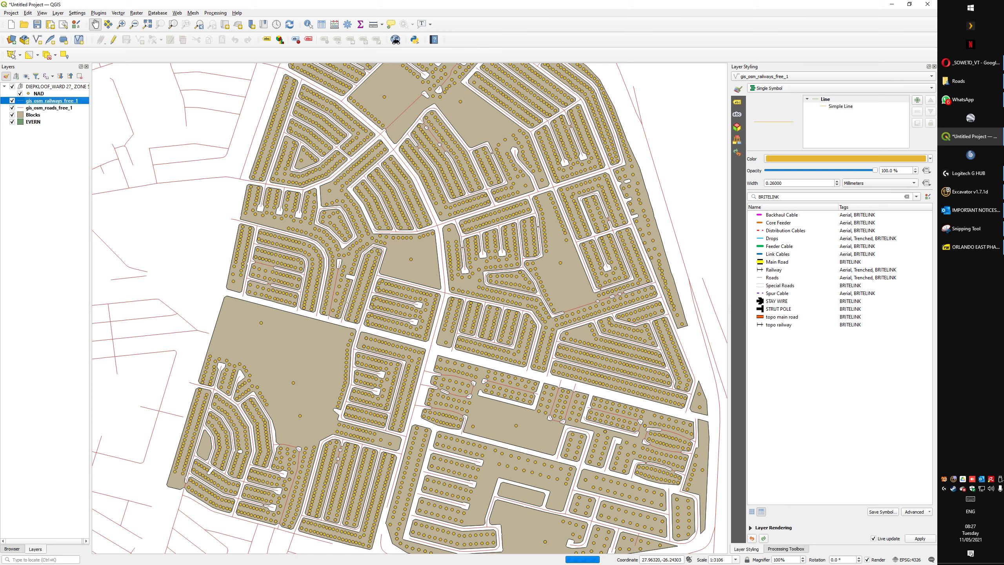
{"action": "left_click", "coordinate": [774, 270]}
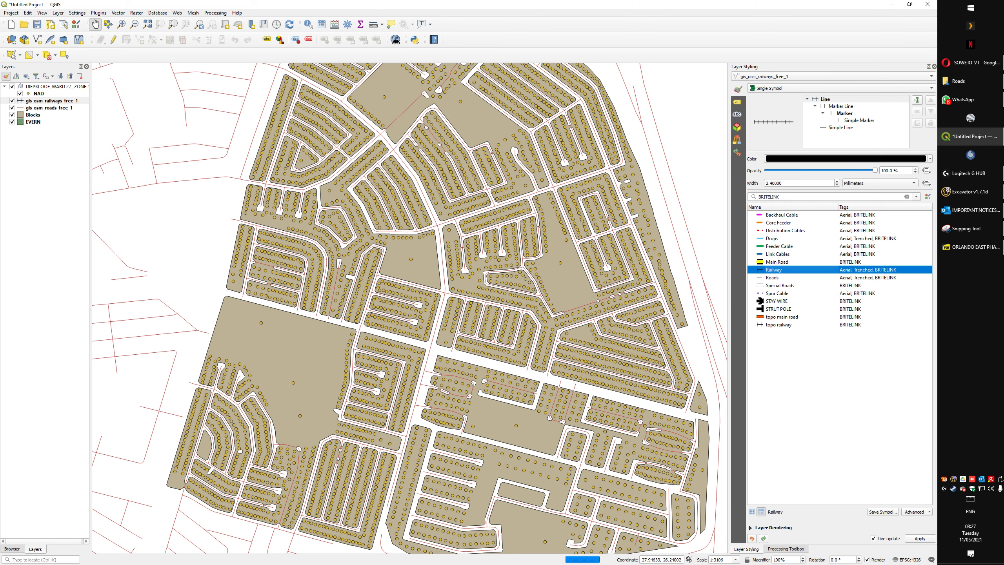
{"action": "left_click", "coordinate": [49, 108]}
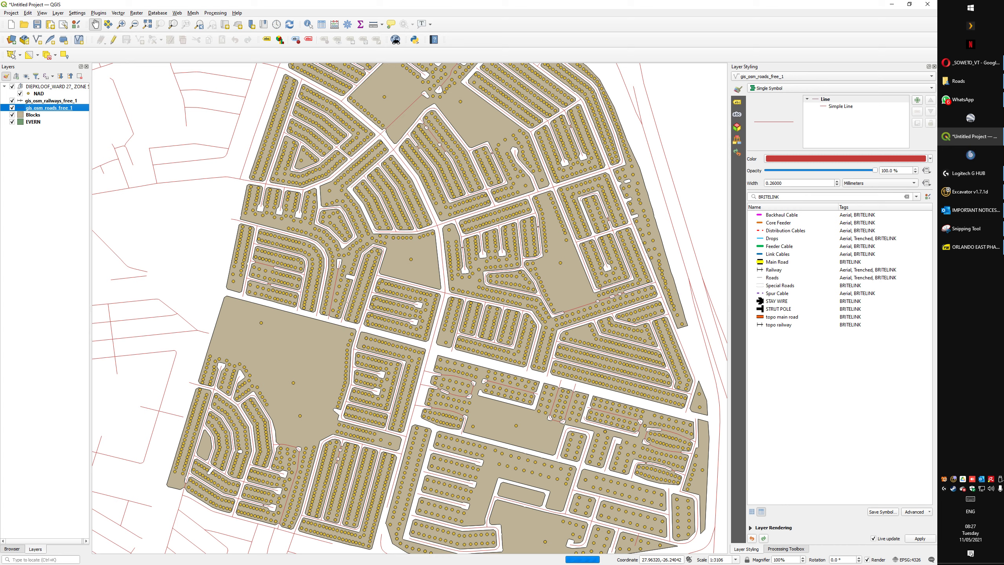
{"action": "left_click", "coordinate": [774, 277]}
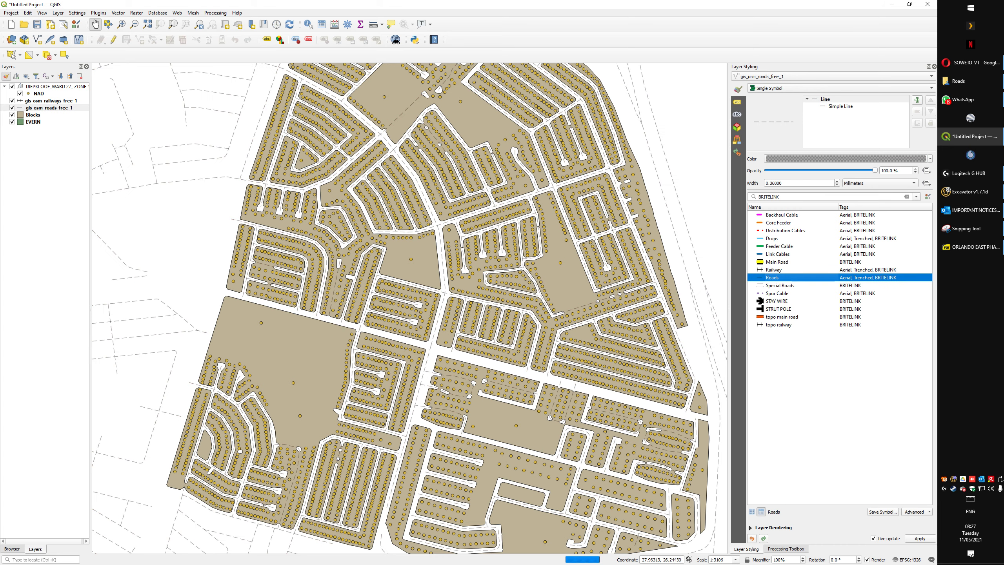
{"action": "left_click", "coordinate": [780, 285]}
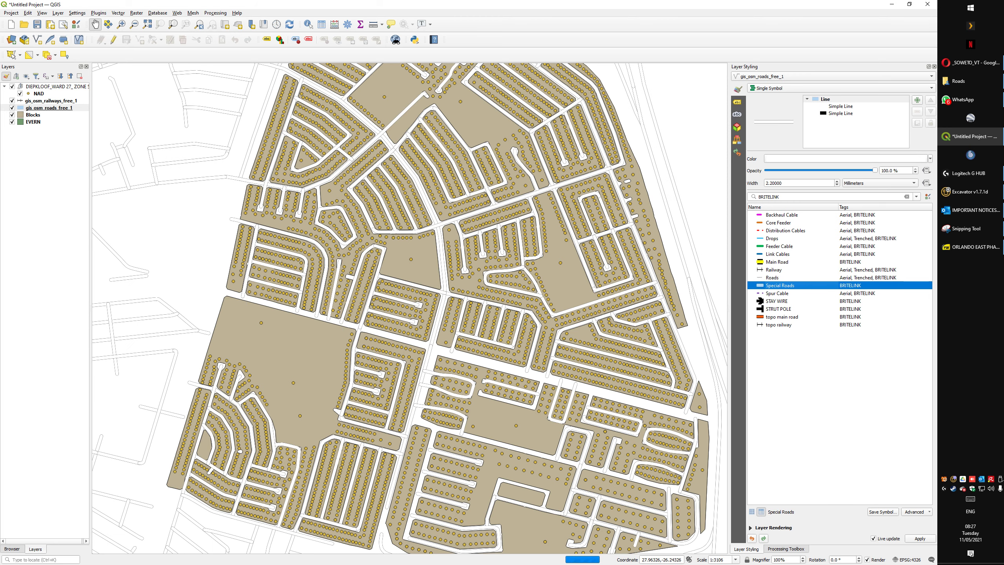
Label the roads layer with single labels from the name field, using the STREET NAMES text format
{"action": "left_click", "coordinate": [737, 102]}
{"action": "left_click", "coordinate": [835, 88]}
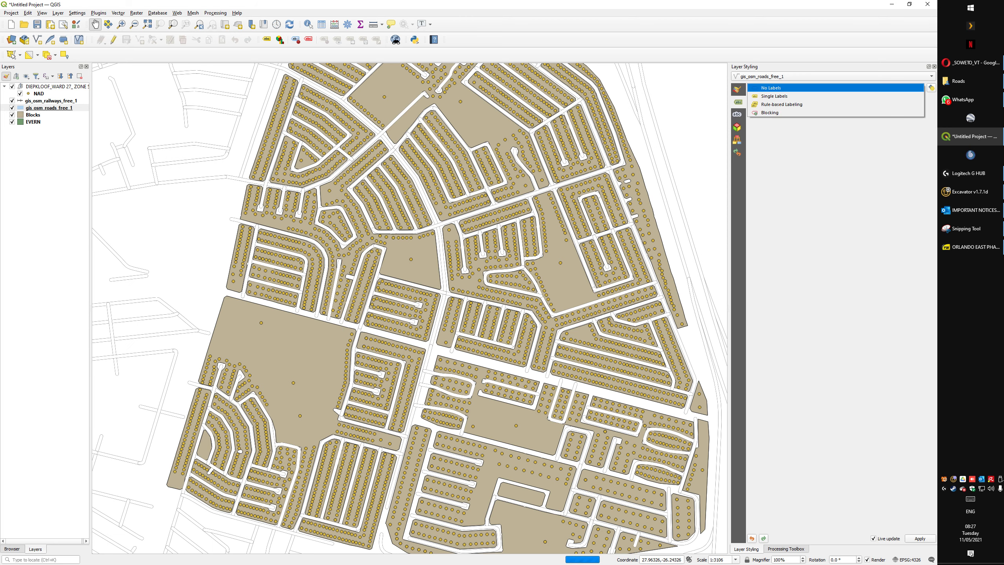
{"action": "left_click", "coordinate": [791, 96]}
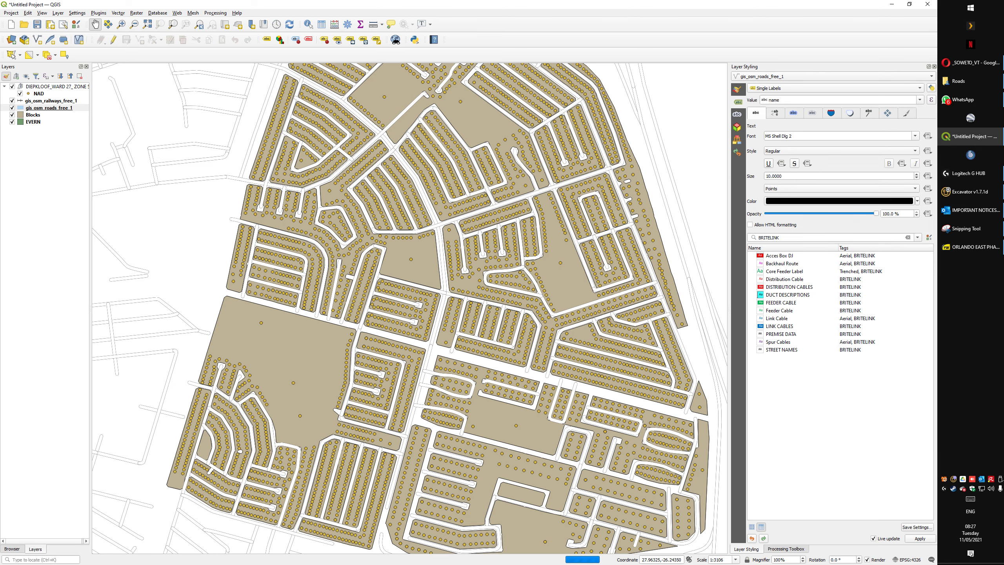
{"action": "left_click", "coordinate": [782, 349]}
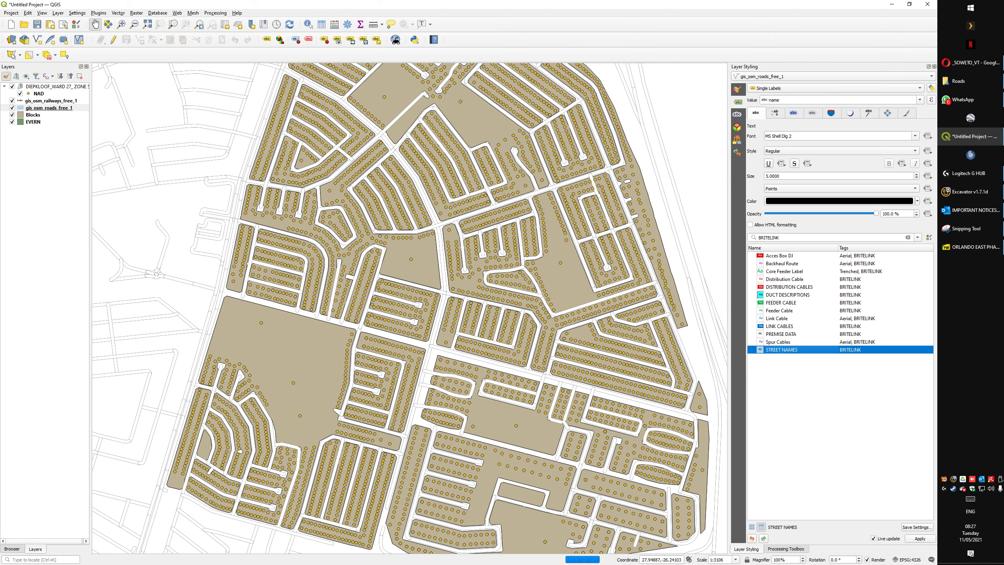
{"action": "left_click_drag", "start_coordinate": [474, 221], "coordinate": [479, 344]}
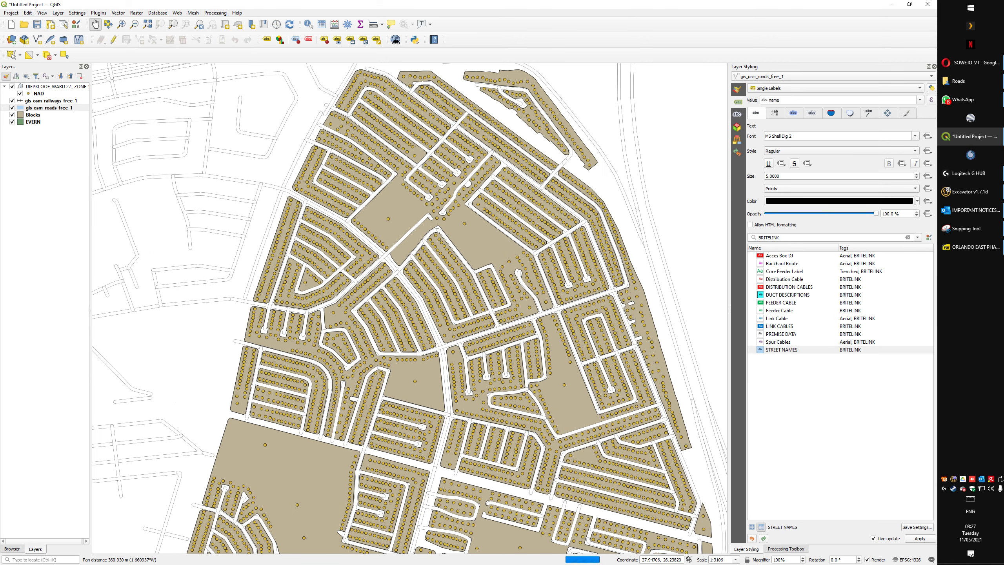
Add the OpenStreetMap XYZ tiles as a basemap and inspect its street names around the premise points
{"action": "left_click", "coordinate": [11, 549]}
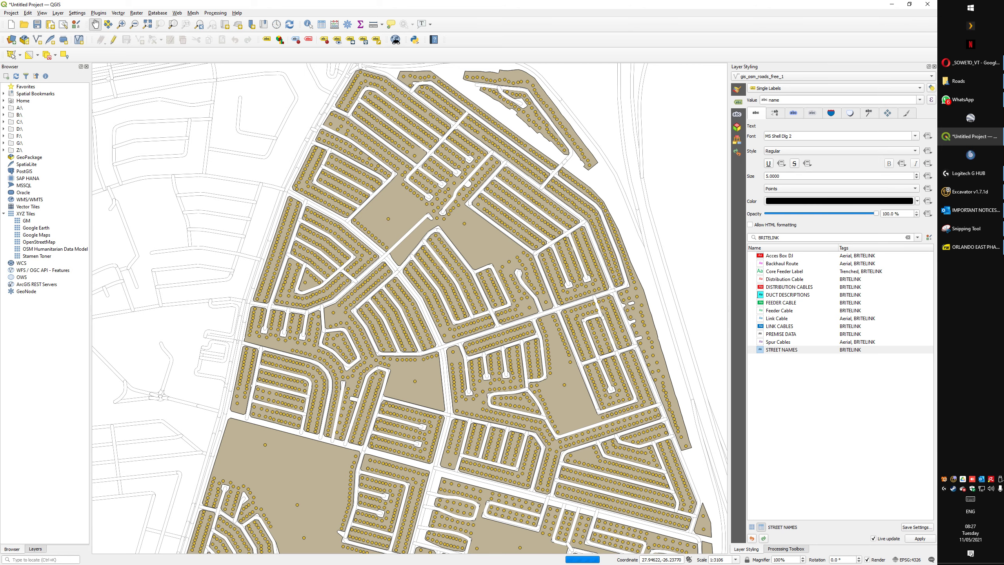
{"action": "double_click", "coordinate": [39, 242]}
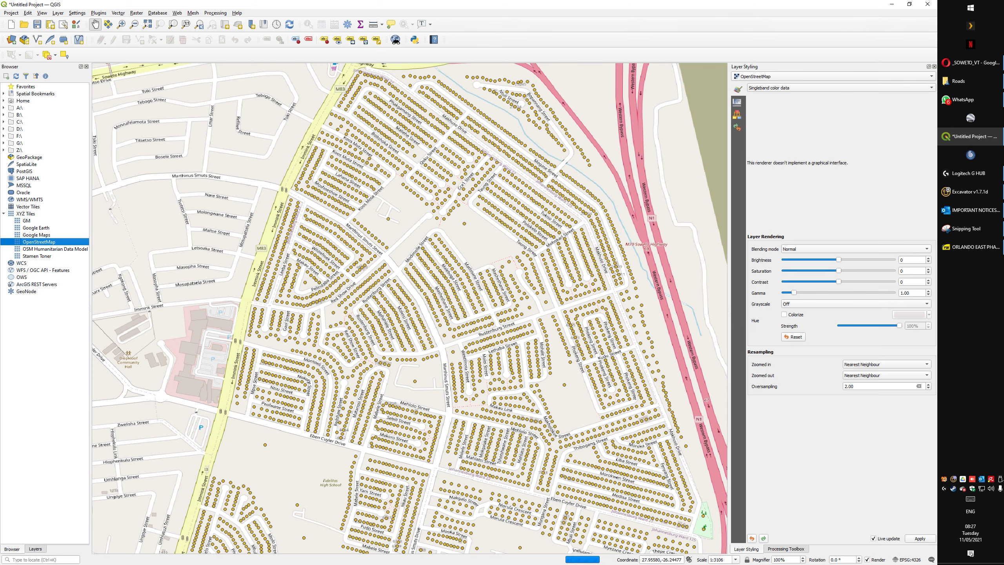
{"action": "left_click_drag", "start_coordinate": [458, 399], "coordinate": [483, 231]}
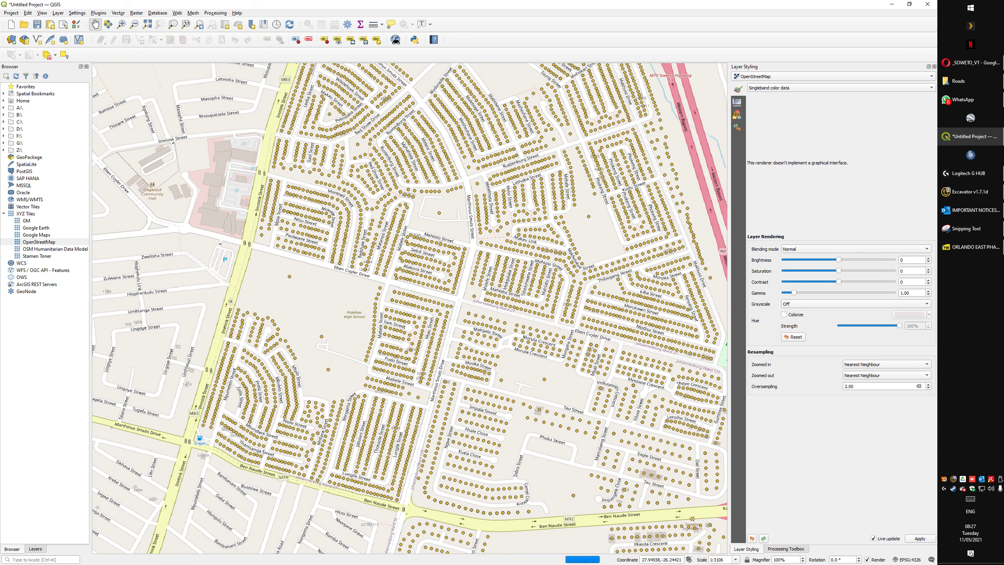
{"action": "left_click", "coordinate": [39, 242]}
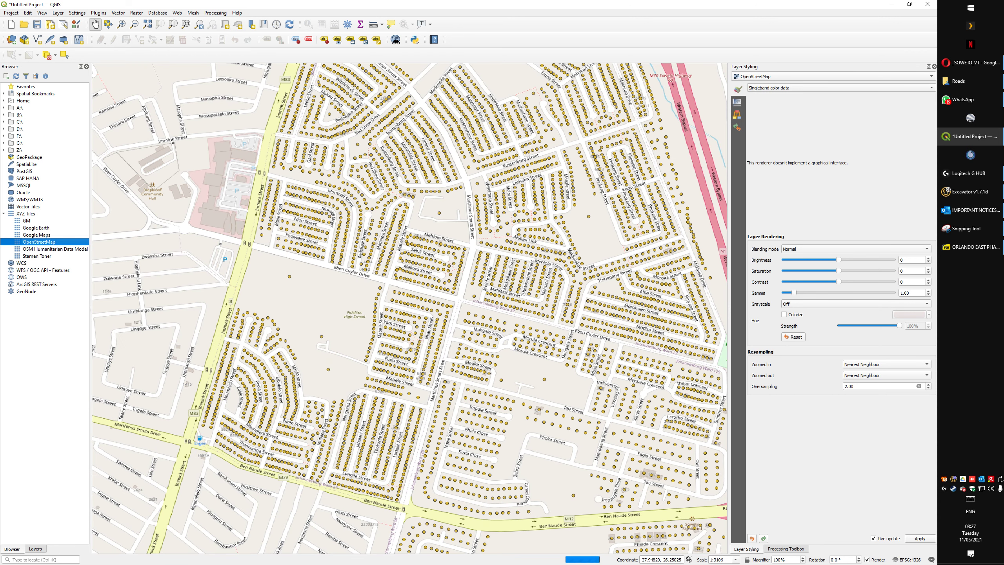
Hide the OpenStreetMap basemap and remove it from the project
{"action": "left_click", "coordinate": [35, 548]}
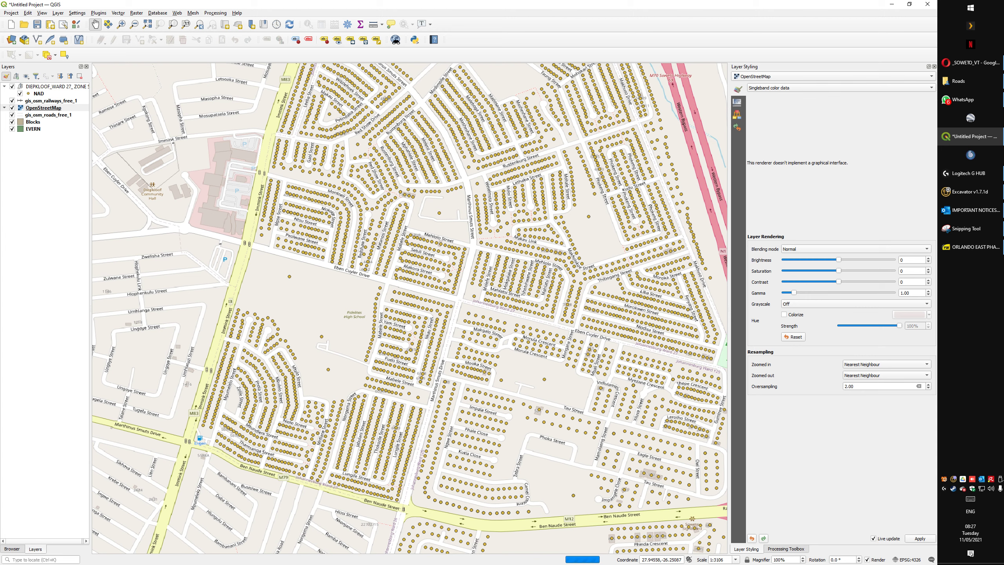
{"action": "left_click", "coordinate": [43, 108]}
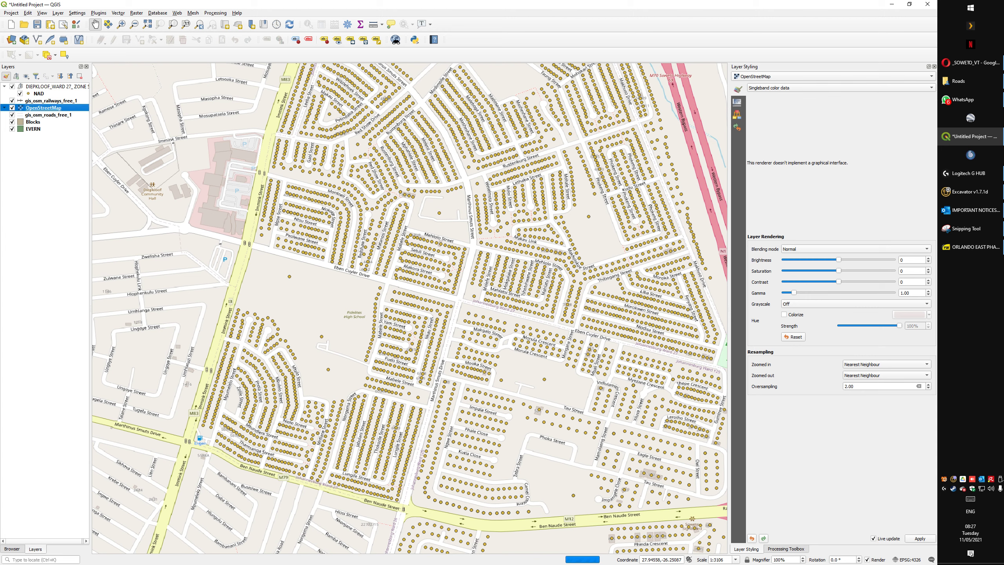
{"action": "left_click", "coordinate": [13, 107]}
{"action": "left_click", "coordinate": [48, 114]}
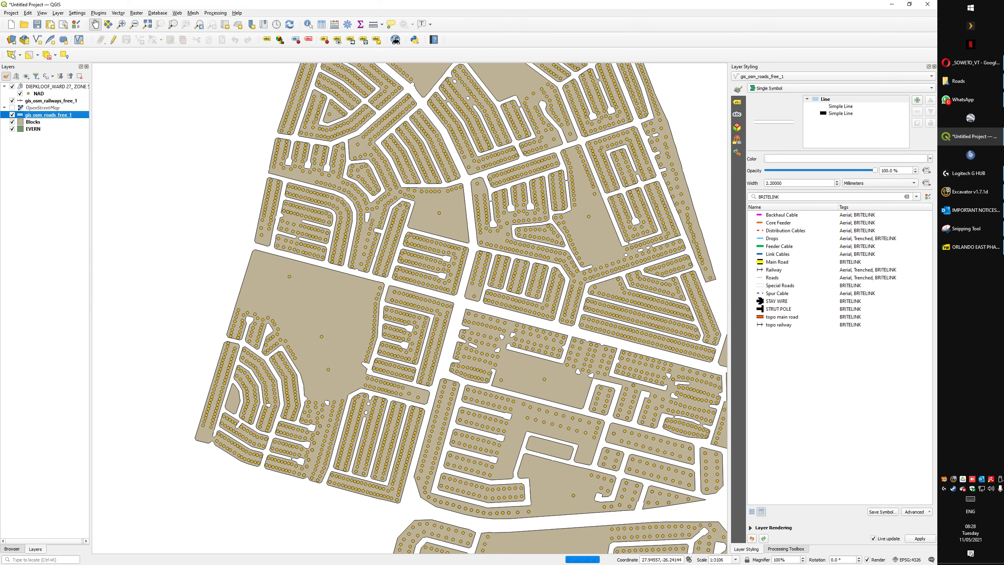
{"action": "left_click_drag", "start_coordinate": [422, 293], "coordinate": [374, 344]}
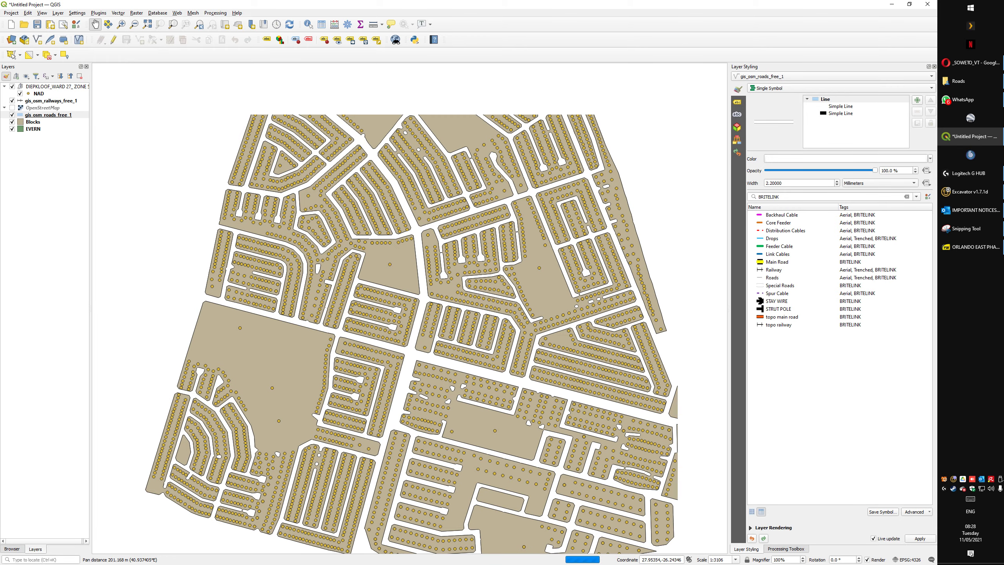
{"action": "right_click", "coordinate": [51, 114]}
{"action": "right_click", "coordinate": [50, 107]}
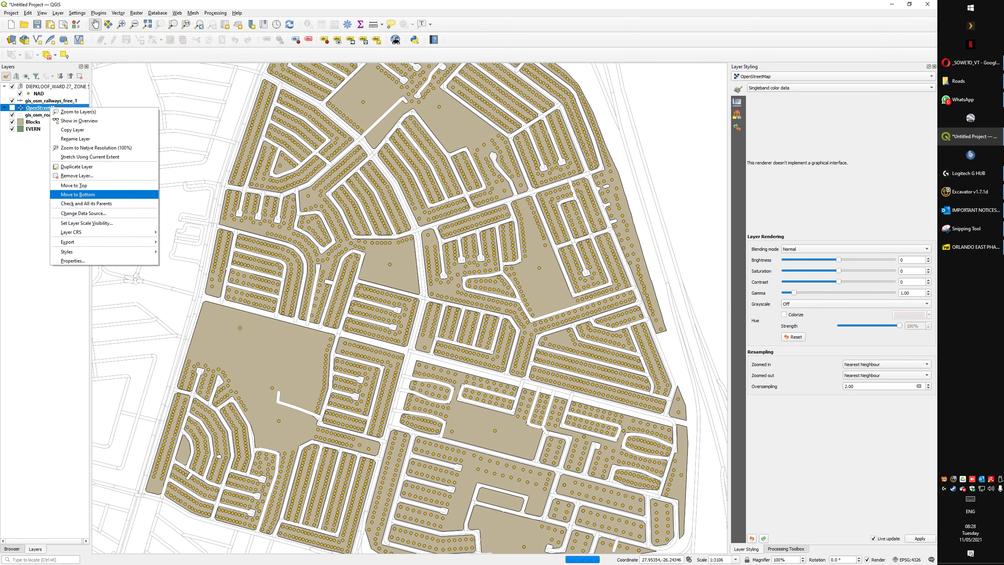
{"action": "left_click", "coordinate": [78, 176]}
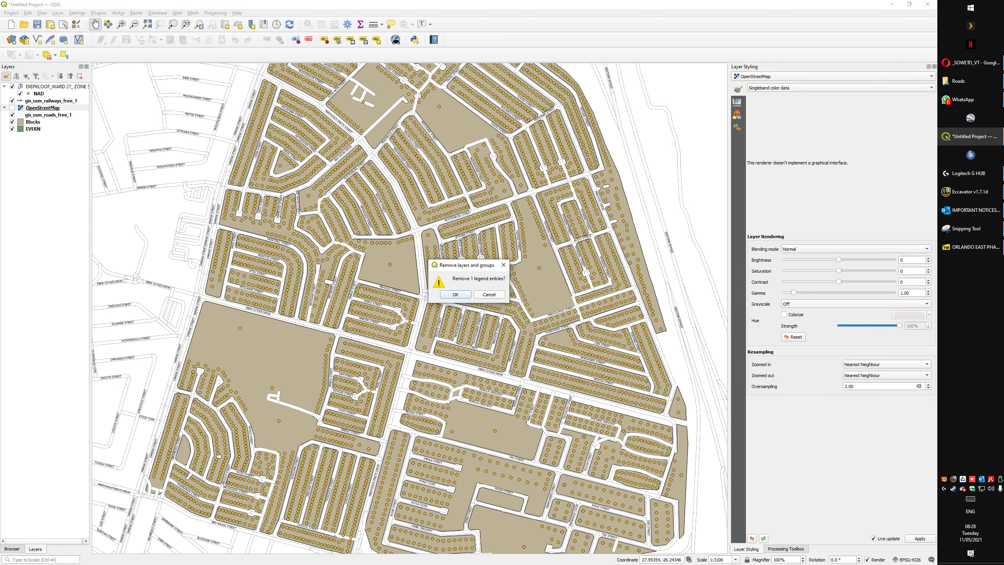
{"action": "left_click", "coordinate": [455, 294]}
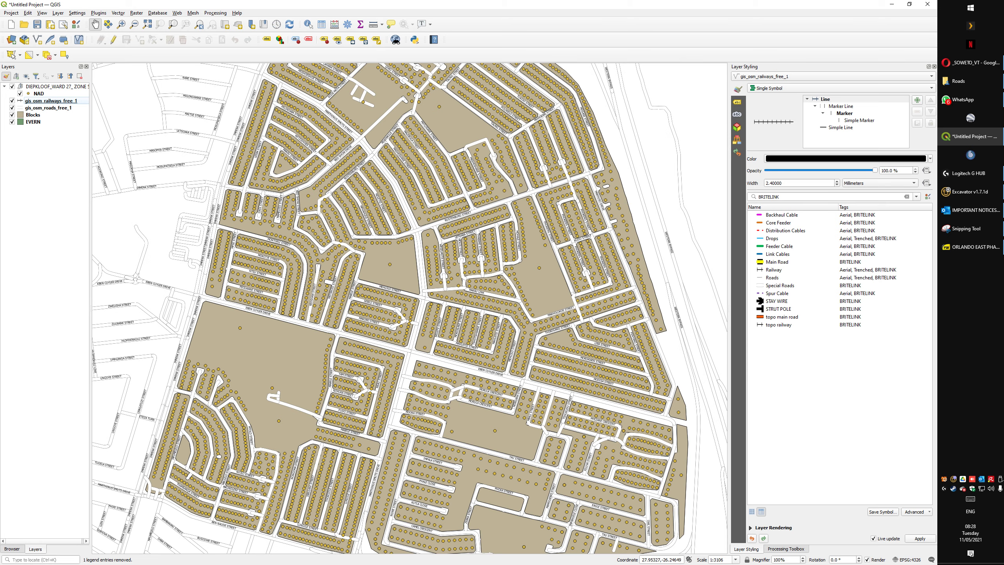
Check the street name labels between the blocks and apply the ERVEN symbol to the EVERN parcel layer
{"action": "scroll", "coordinate": [474, 367], "scroll_direction": "up", "scroll_amount": 2}
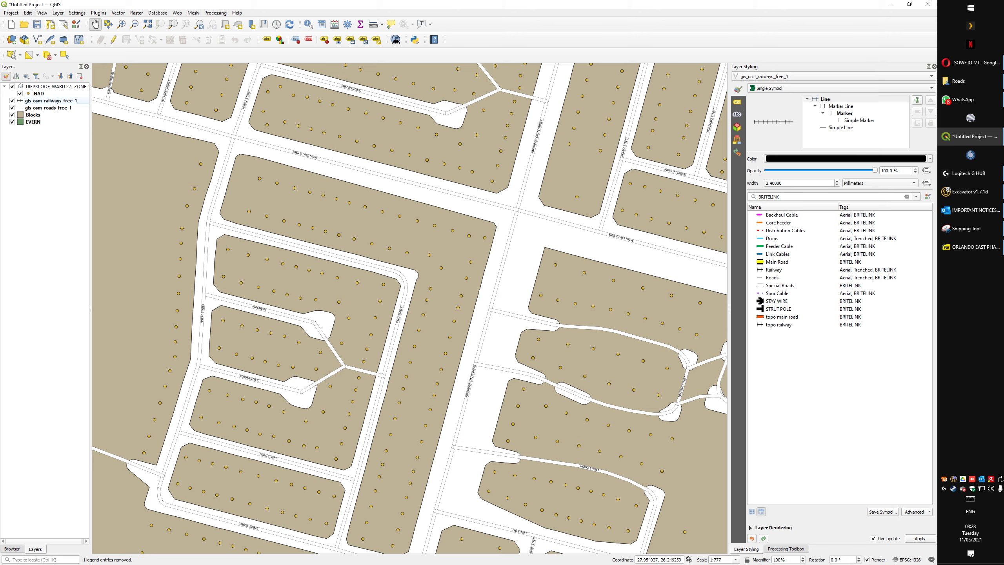
{"action": "scroll", "coordinate": [327, 480], "scroll_direction": "down", "scroll_amount": 2}
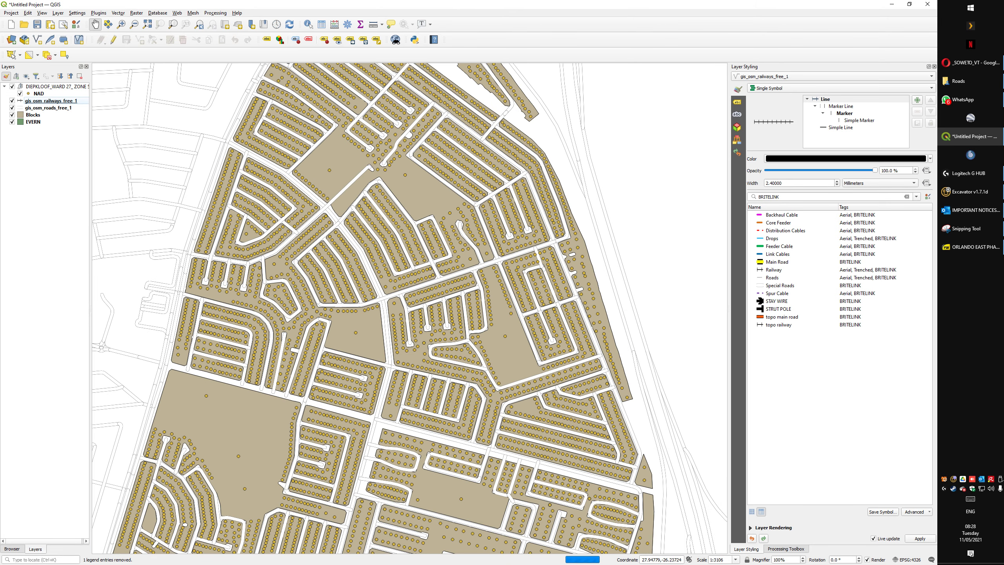
{"action": "left_click", "coordinate": [48, 108]}
{"action": "left_click", "coordinate": [33, 122]}
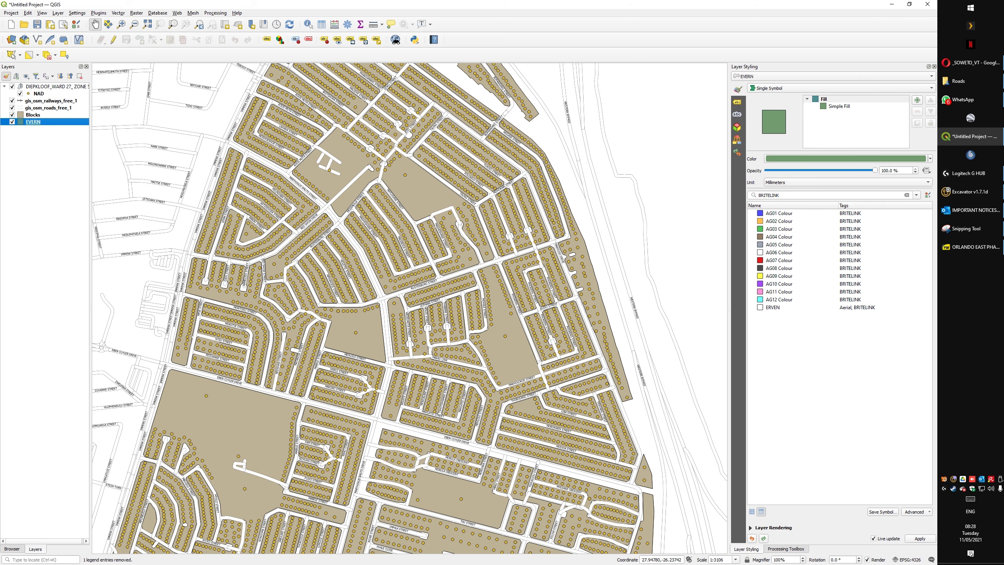
{"action": "left_click", "coordinate": [772, 307]}
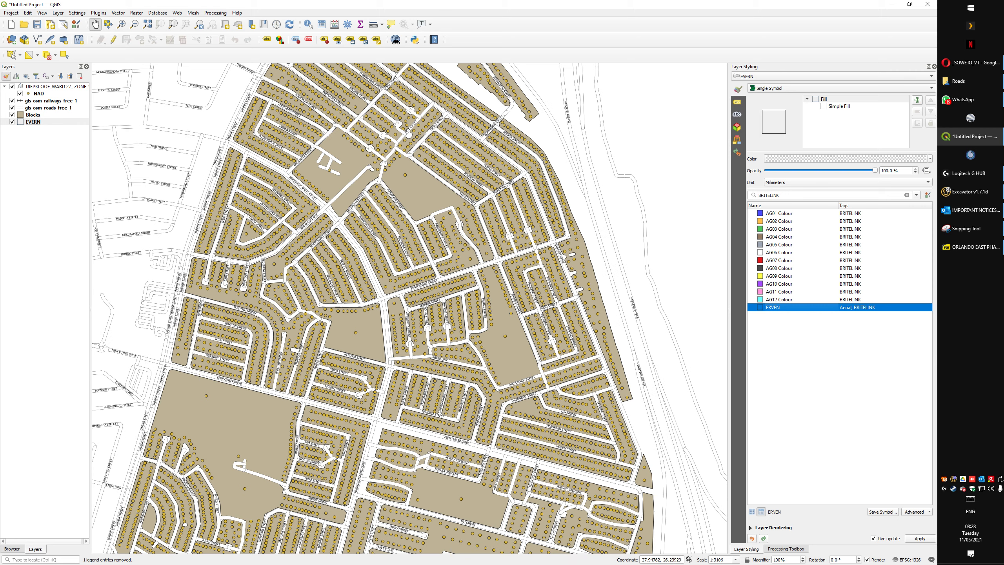
Move the EVERN layer above Blocks and apply the ERVEN symbol to the Blocks layer
{"action": "left_click_drag", "start_coordinate": [33, 114], "coordinate": [35, 125]}
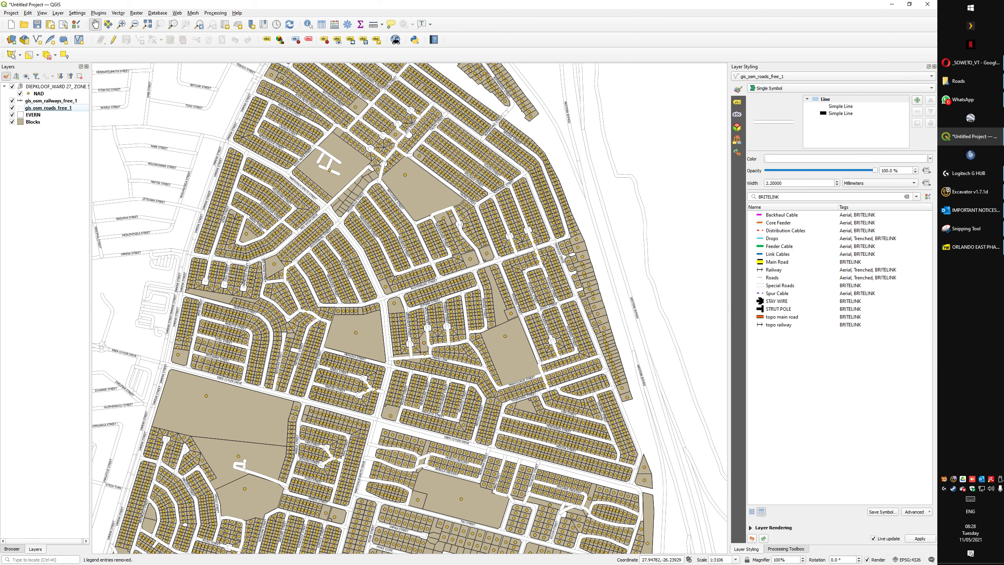
{"action": "left_click", "coordinate": [33, 122]}
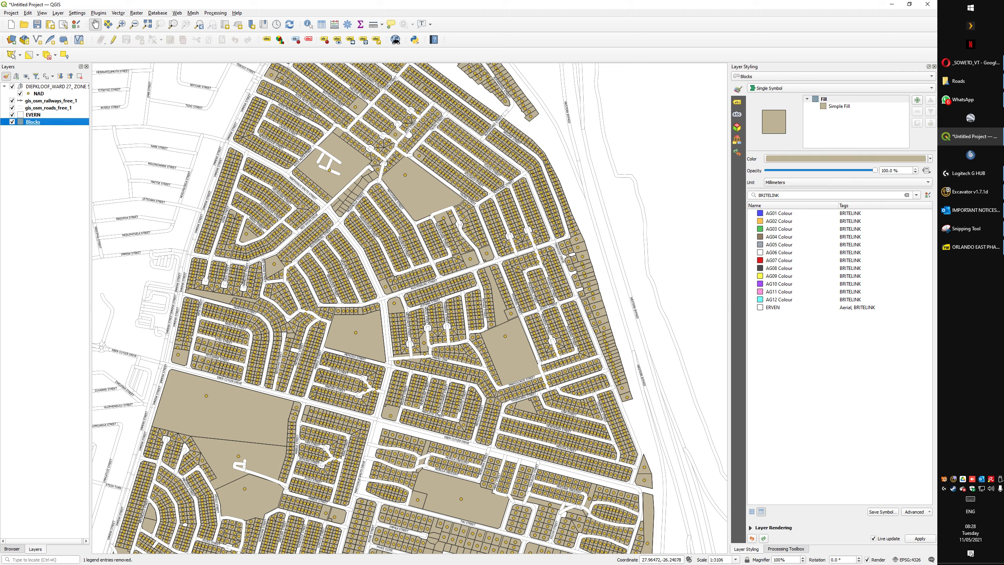
{"action": "left_click", "coordinate": [763, 306]}
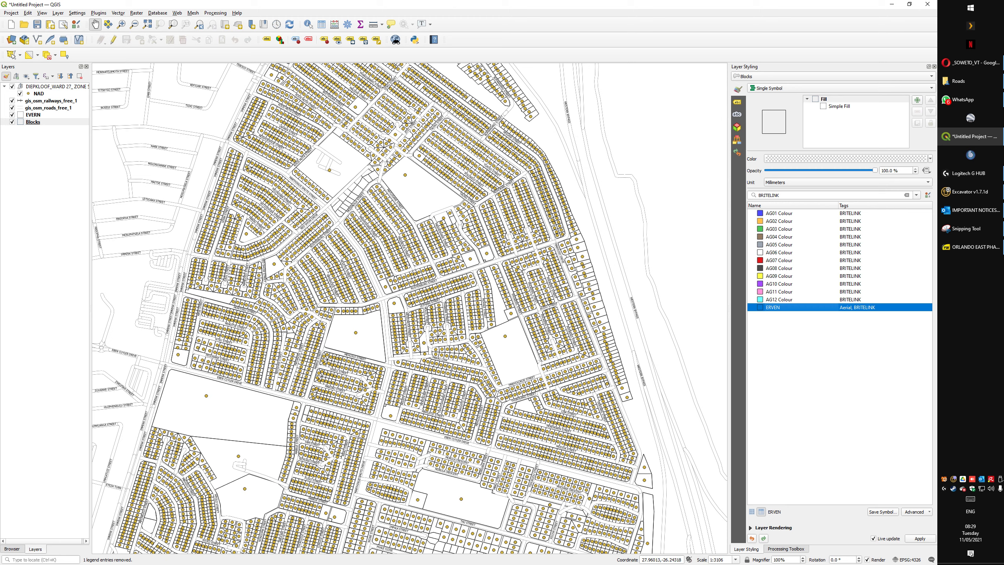
Set the stroke width of the Blocks layer's simple fill to 0.4 mm
{"action": "left_click", "coordinate": [839, 106]}
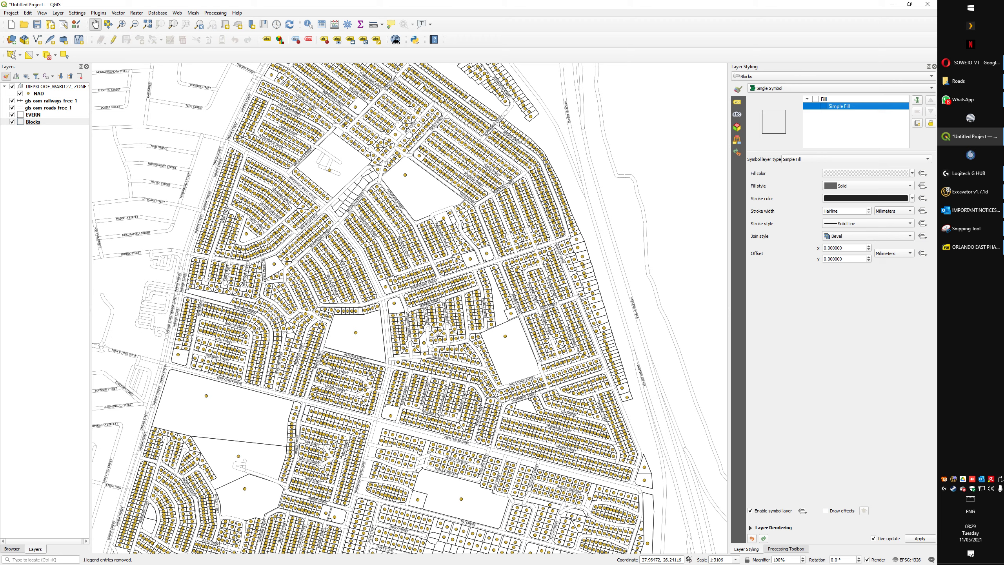
{"action": "left_click", "coordinate": [845, 211]}
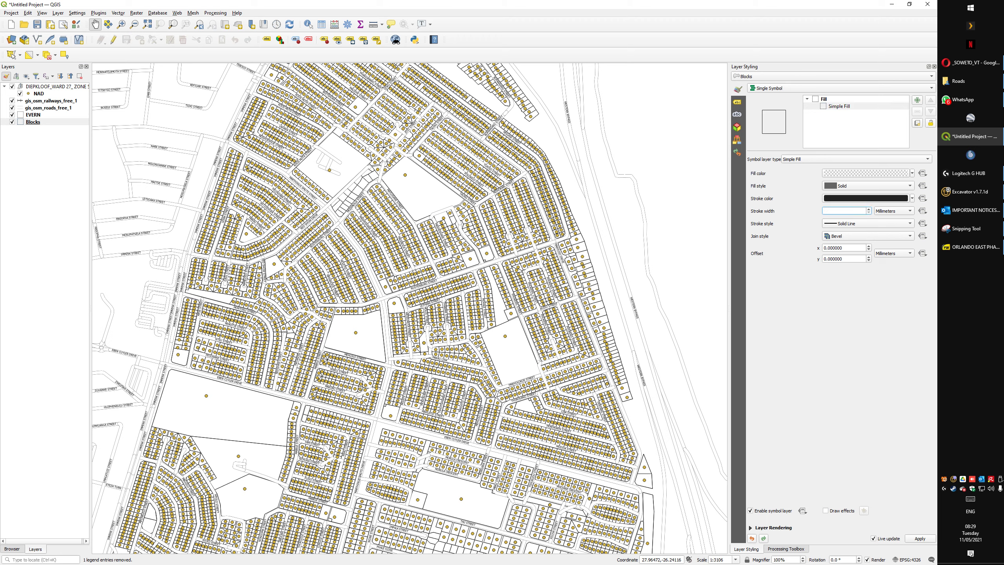
{"action": "left_click", "coordinate": [868, 209]}
{"action": "left_click", "coordinate": [869, 209]}
{"action": "left_click", "coordinate": [869, 209]}
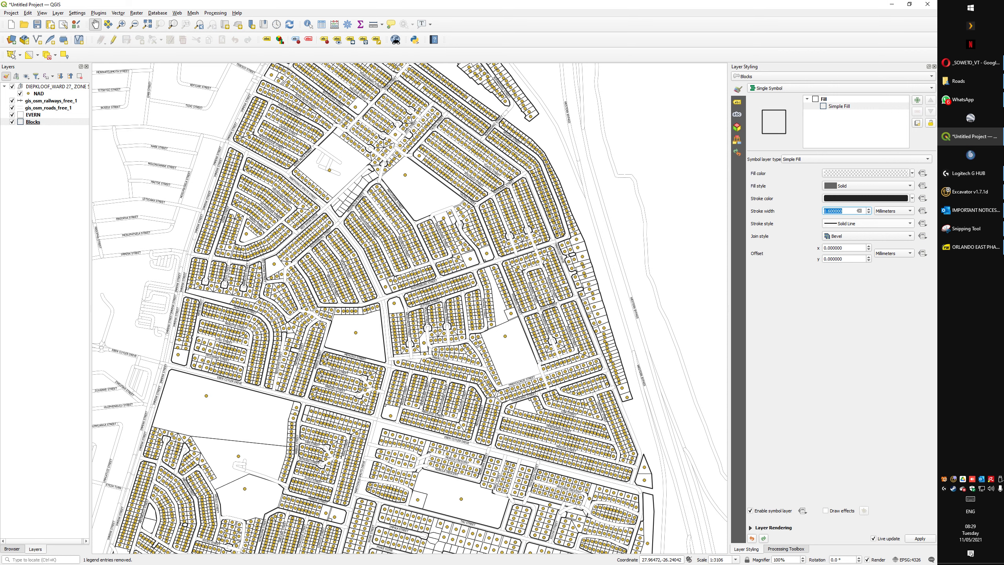
{"action": "left_click", "coordinate": [868, 213]}
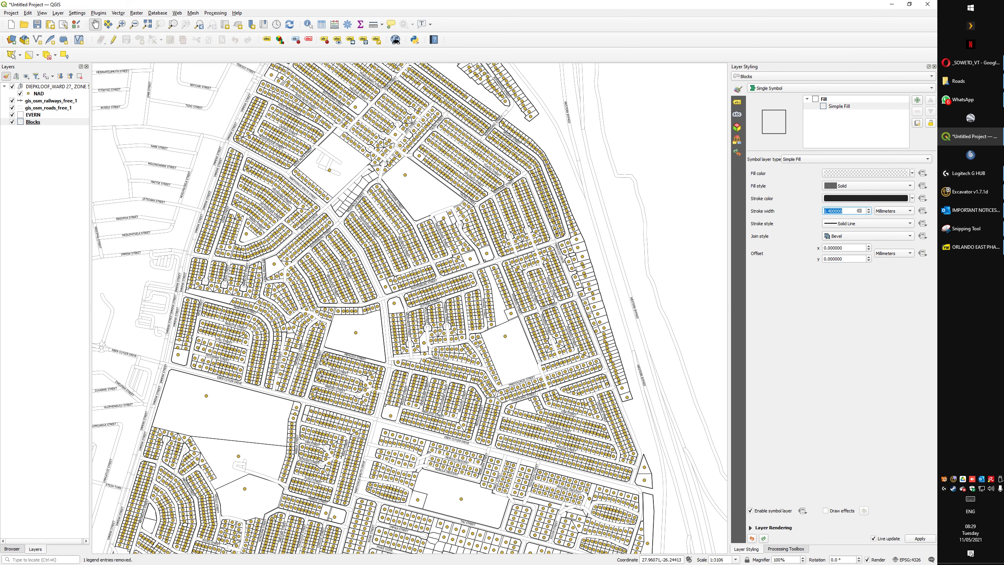
Set the NAD point layer's renderer to No Symbols so its markers are hidden
{"action": "left_click_drag", "start_coordinate": [600, 313], "coordinate": [629, 203]}
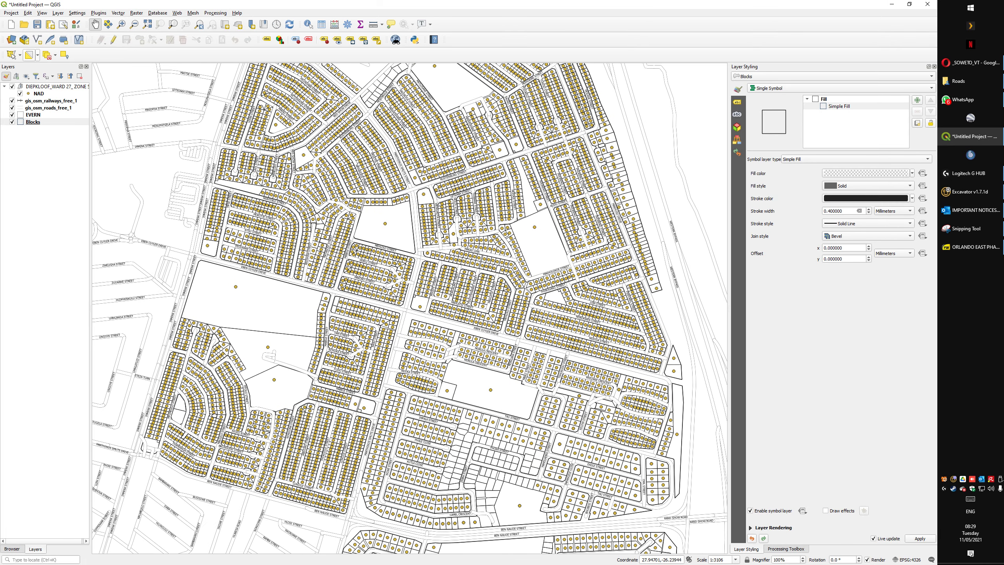
{"action": "left_click", "coordinate": [39, 94]}
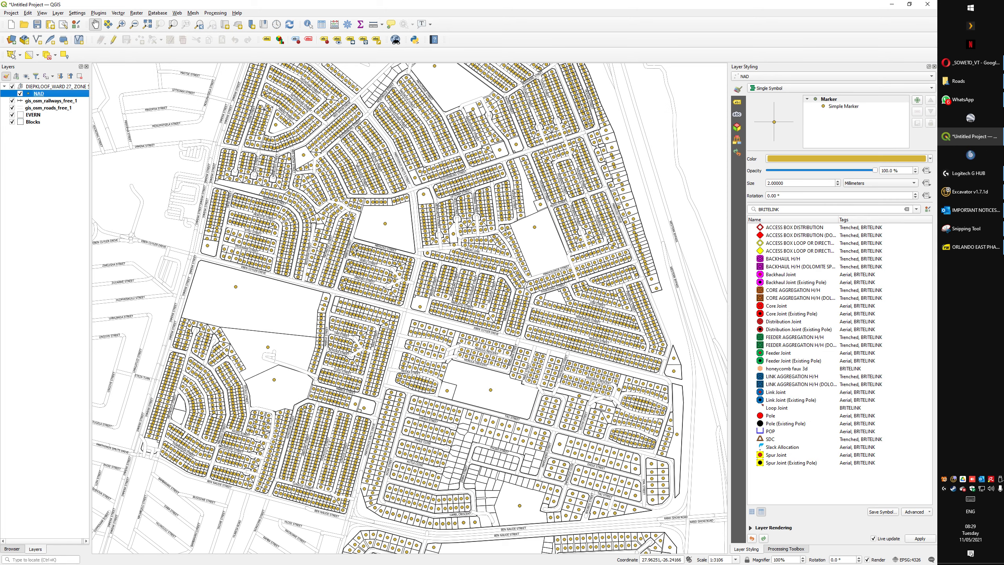
{"action": "left_click", "coordinate": [791, 88]}
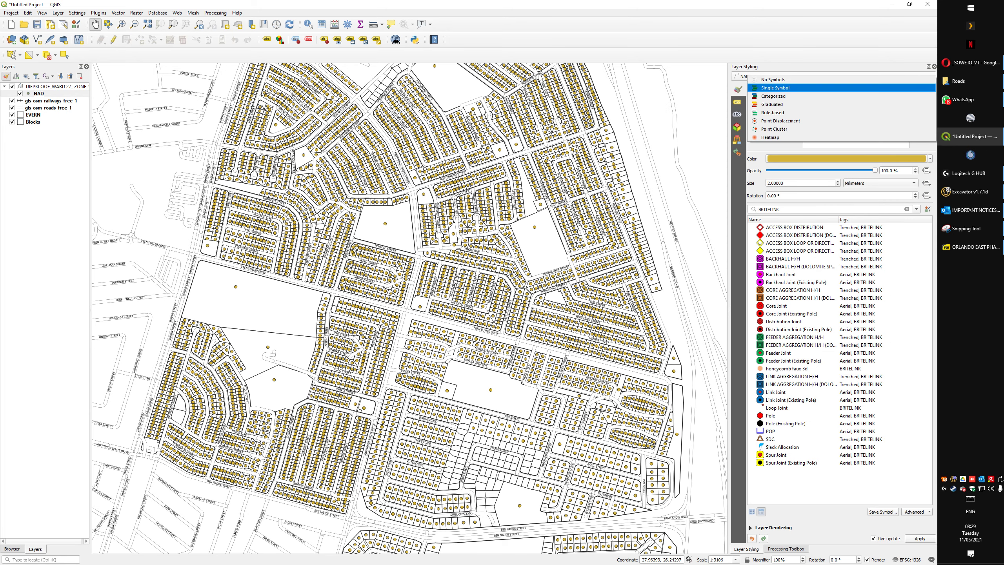
{"action": "left_click", "coordinate": [774, 78]}
Label the NAD layer with single labels from the Name field, using the Premise Data text format
{"action": "left_click", "coordinate": [737, 102]}
{"action": "left_click", "coordinate": [787, 88]}
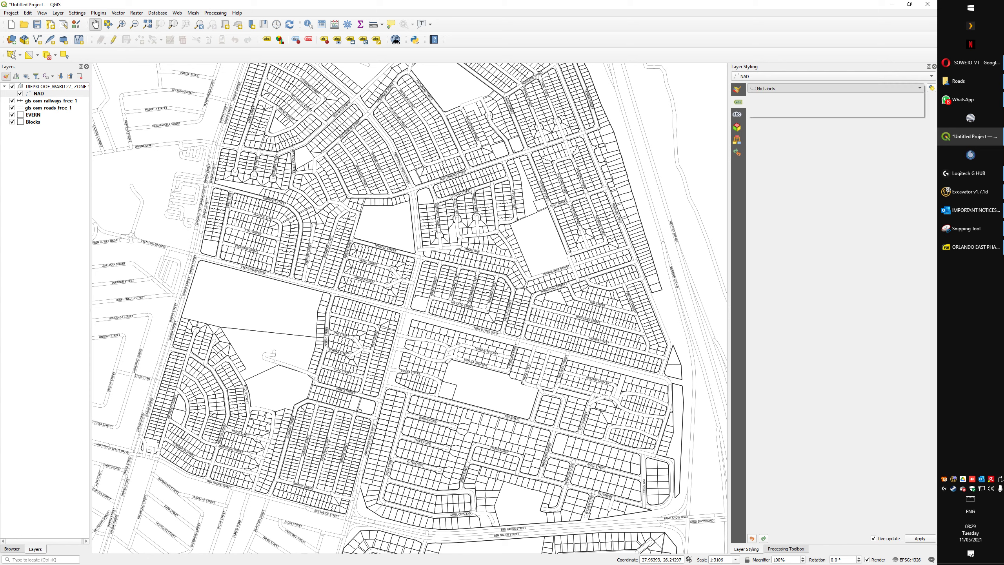
{"action": "left_click", "coordinate": [781, 96]}
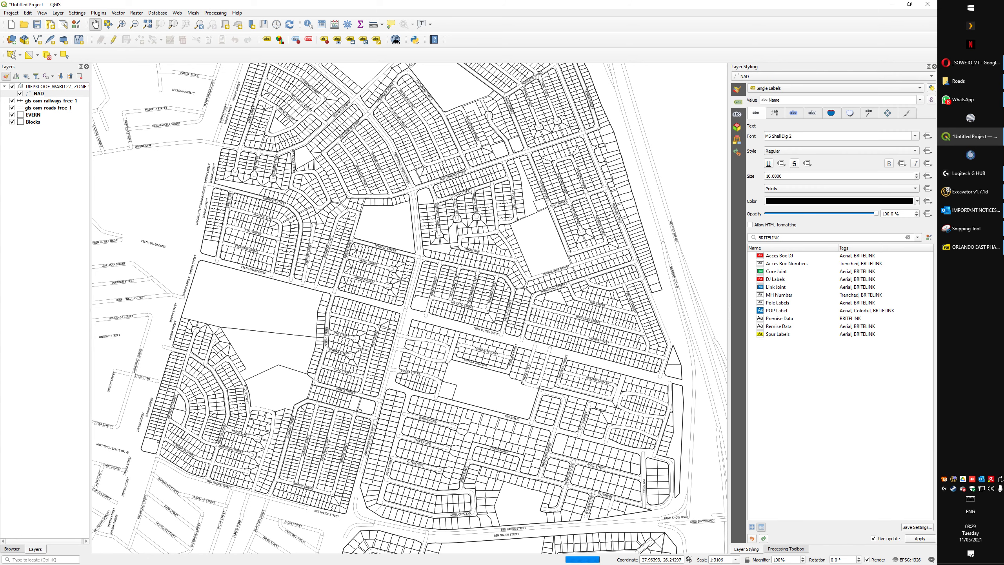
{"action": "left_click", "coordinate": [779, 326]}
{"action": "left_click", "coordinate": [780, 318]}
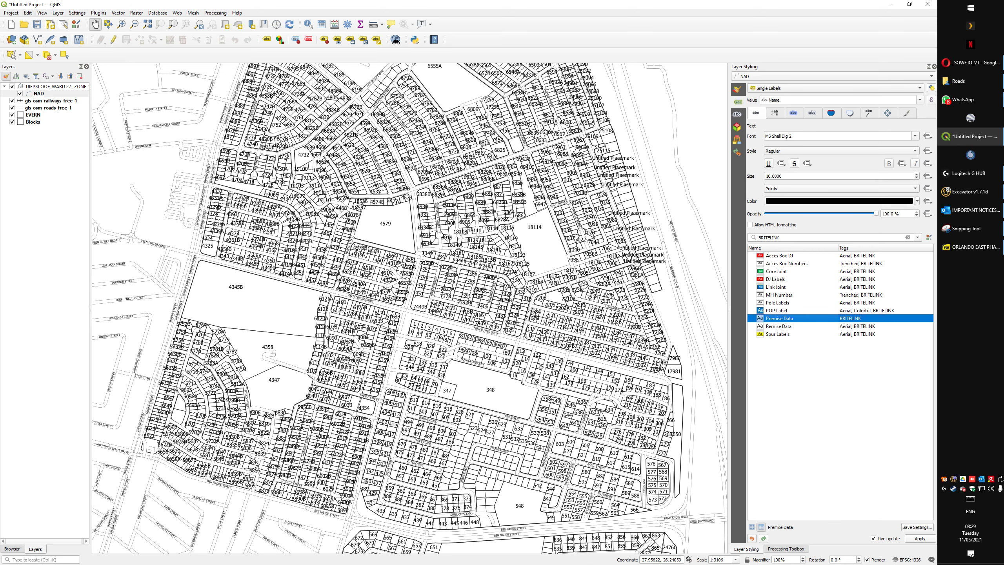
{"action": "scroll", "coordinate": [430, 179], "scroll_direction": "up", "scroll_amount": 1}
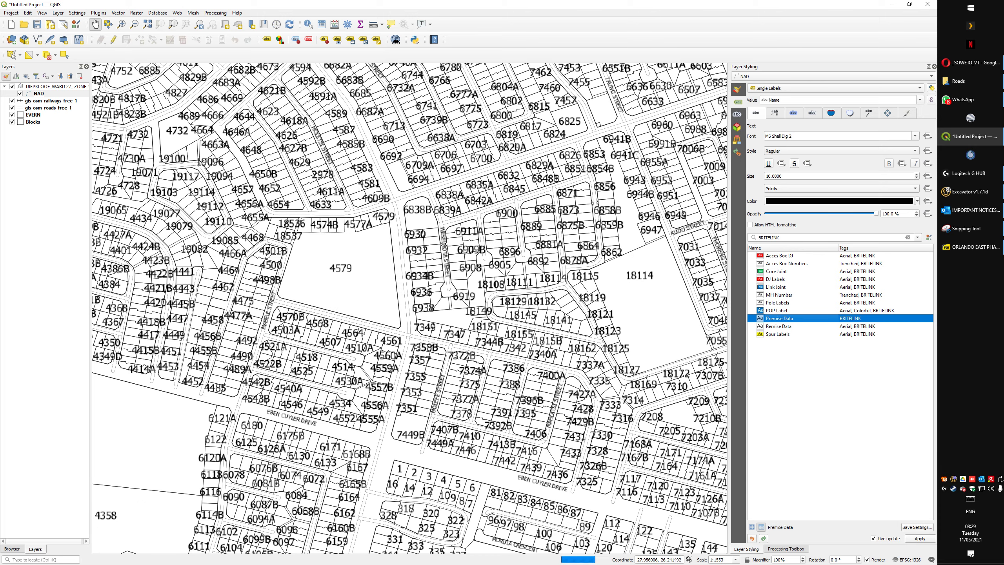
{"action": "scroll", "coordinate": [510, 235], "scroll_direction": "up", "scroll_amount": 1}
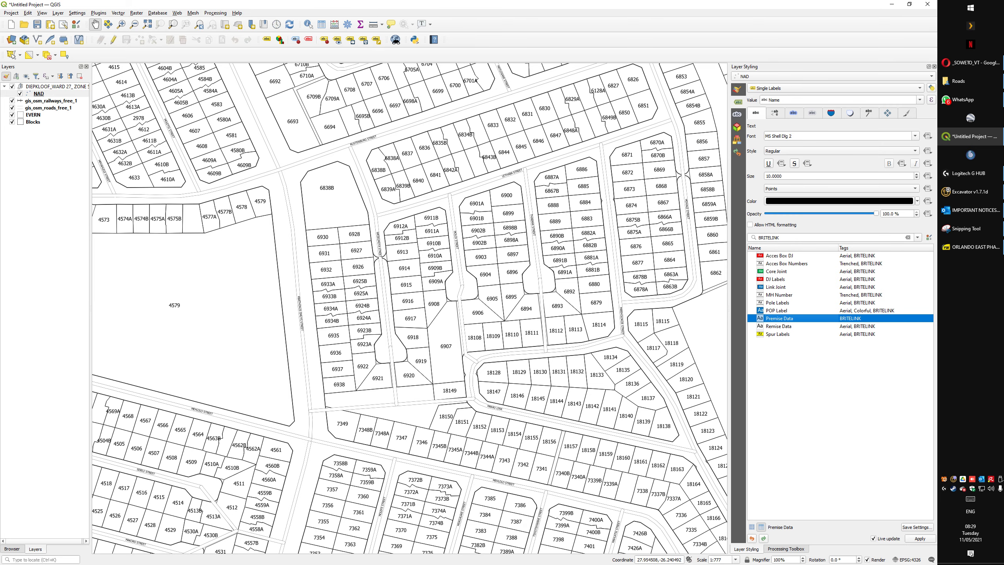
In the Layout Manager, choose the specific template QGIS LAYOUT TEMPLATE_OVERVIEW.REV02.qpt for a new print layout
{"action": "left_click", "coordinate": [63, 24]}
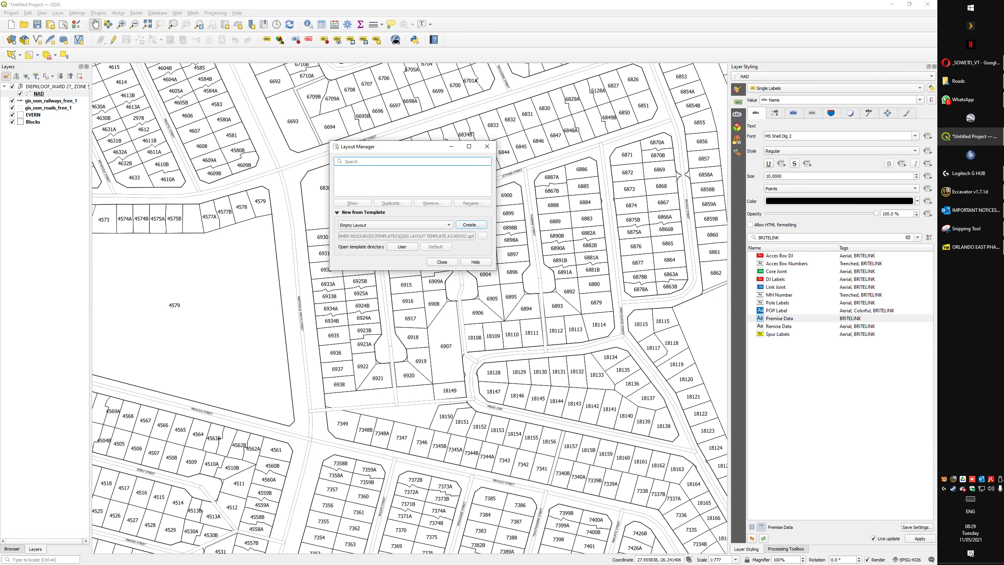
{"action": "left_click", "coordinate": [395, 224]}
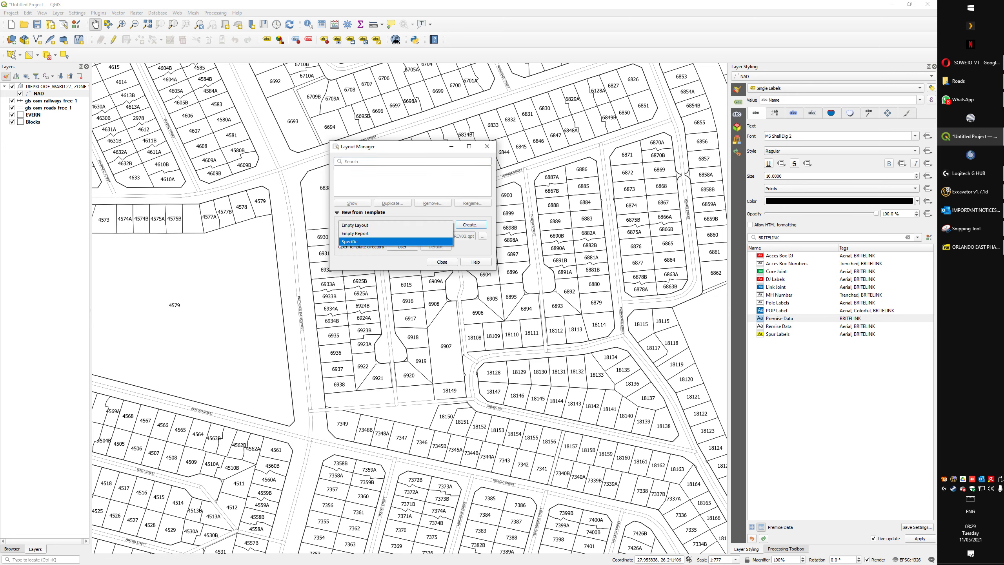
{"action": "left_click", "coordinate": [396, 241]}
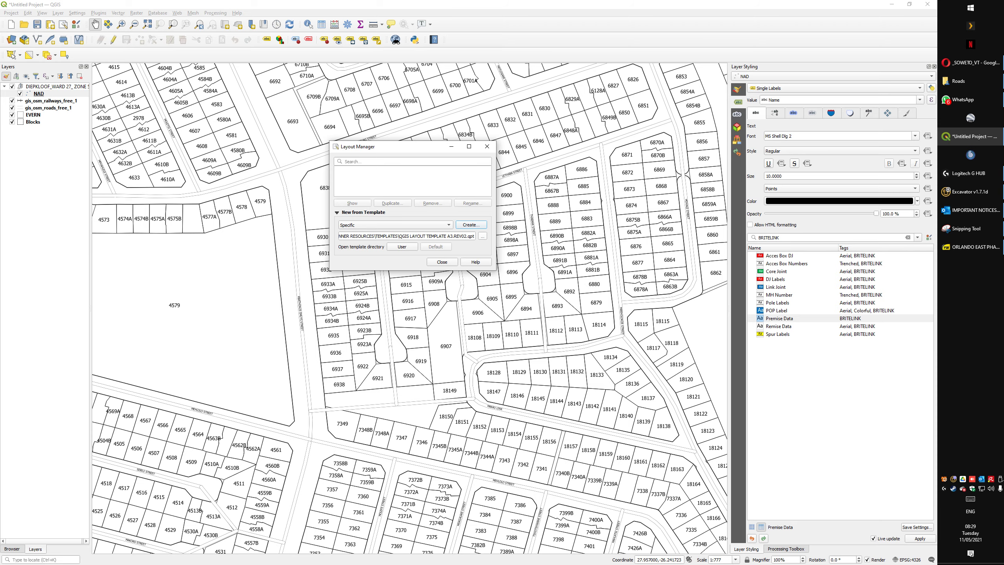
{"action": "left_click", "coordinate": [482, 236]}
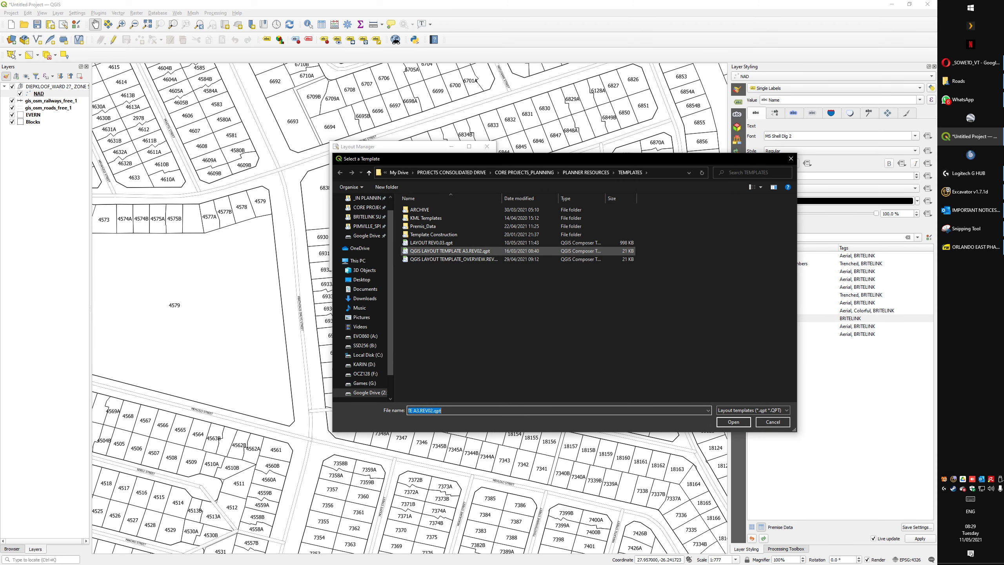
{"action": "double_click", "coordinate": [453, 259]}
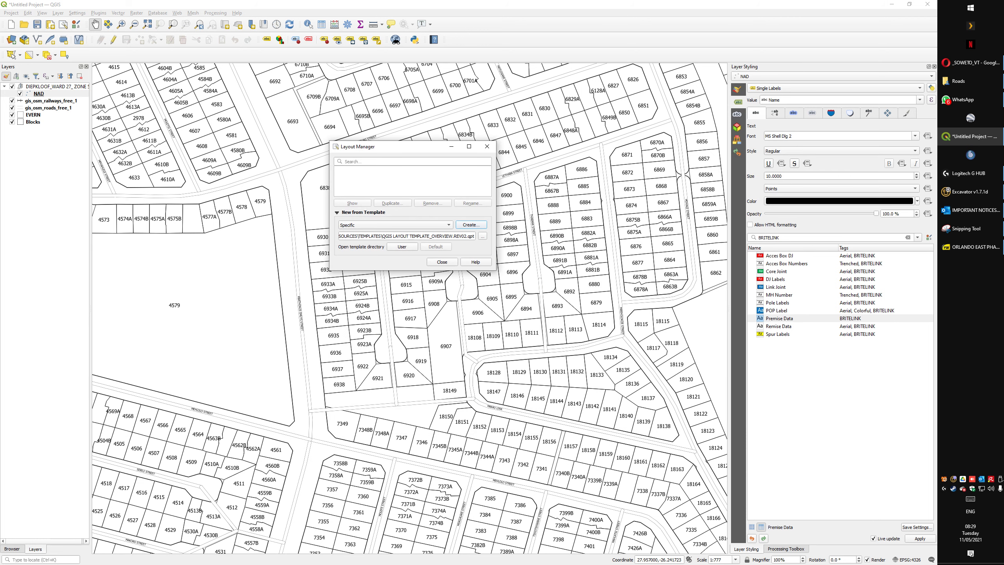
Create the print layout from the chosen template with the title DIEPKLOOF SURVEY OVERVIEW
{"action": "left_click", "coordinate": [471, 225]}
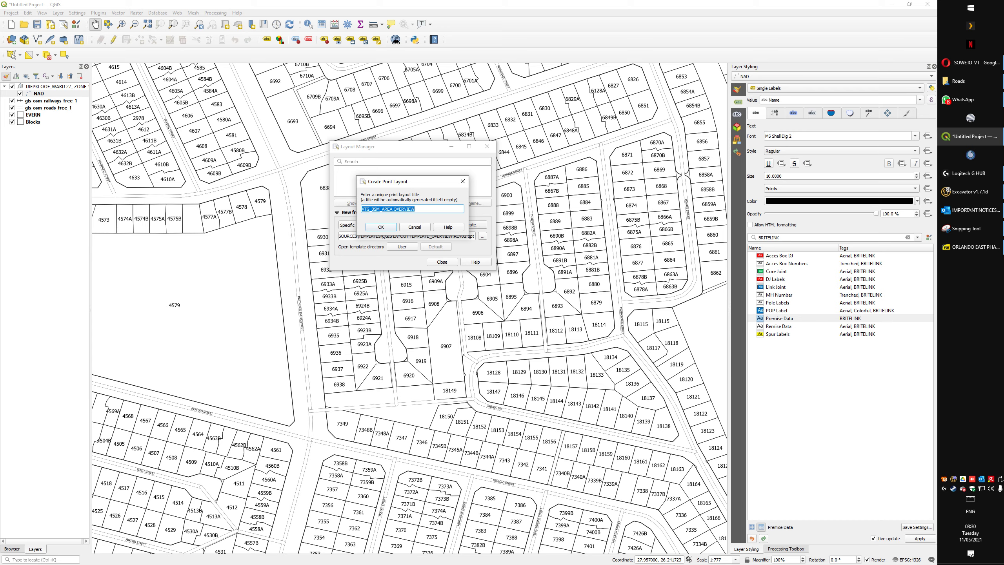
{"action": "type", "text": "DIEPKLOO"}
{"action": "type", "text": "F SURVEY OVER"}
{"action": "key", "text": "Return"}
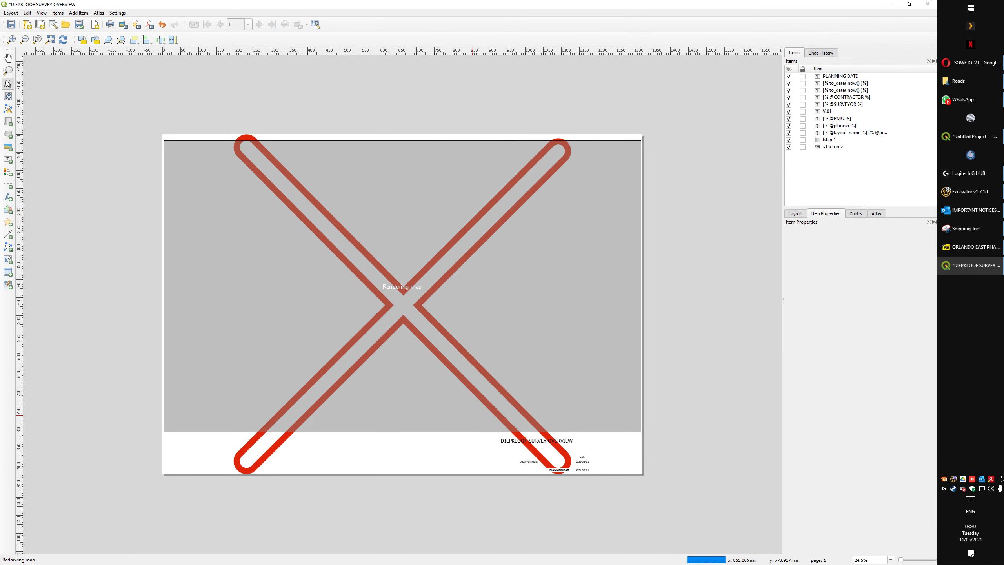
Delete the planner, date, version and other information labels and the missing picture from the layout, keeping the title and map
{"action": "left_click", "coordinate": [473, 415]}
{"action": "left_click", "coordinate": [543, 462]}
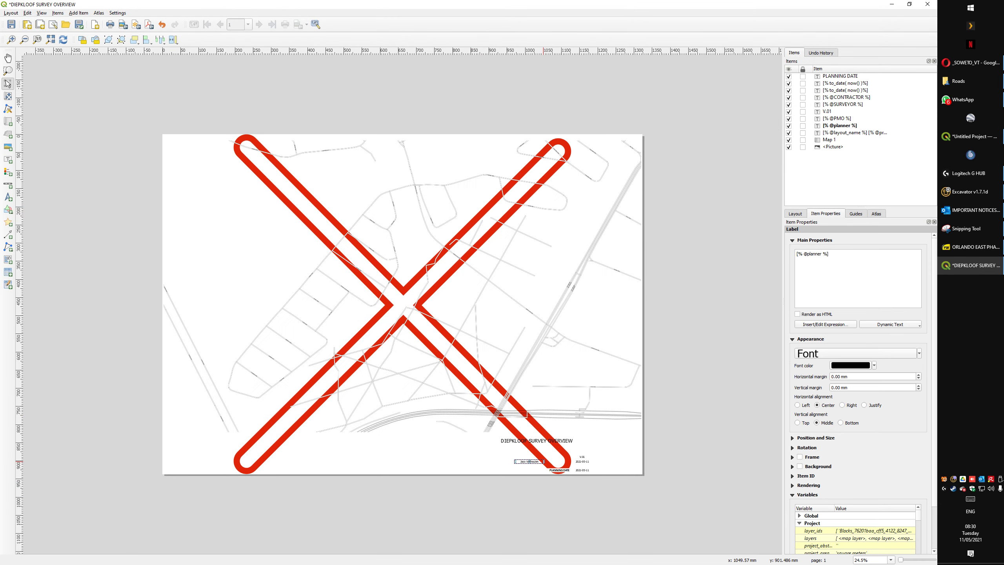
{"action": "left_click_drag", "start_coordinate": [474, 432], "coordinate": [555, 460]}
{"action": "key", "text": "Delete"}
{"action": "left_click_drag", "start_coordinate": [530, 449], "coordinate": [502, 446]}
{"action": "left_click_drag", "start_coordinate": [621, 516], "coordinate": [596, 459]}
{"action": "key", "text": "Delete"}
Place the title label in the page's lower-right corner and extend the map frame down to the page's bottom edge
{"action": "left_click", "coordinate": [543, 441]}
{"action": "left_click", "coordinate": [431, 386]}
{"action": "left_click_drag", "start_coordinate": [165, 429], "coordinate": [161, 472]}
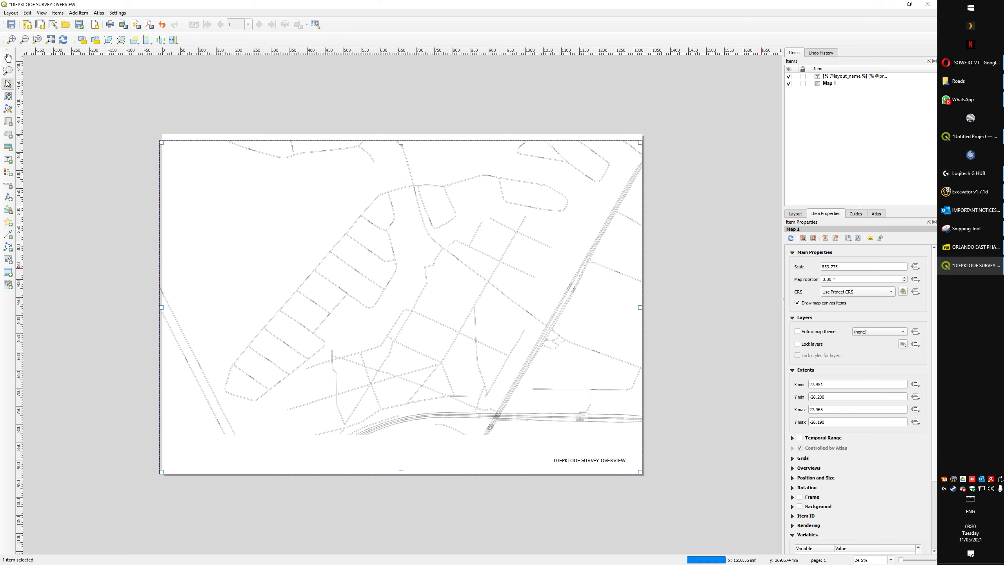
Switch to the main QGIS project window, close the Layout Manager and zoom the canvas to the EVERN layer
{"action": "left_click", "coordinate": [972, 136]}
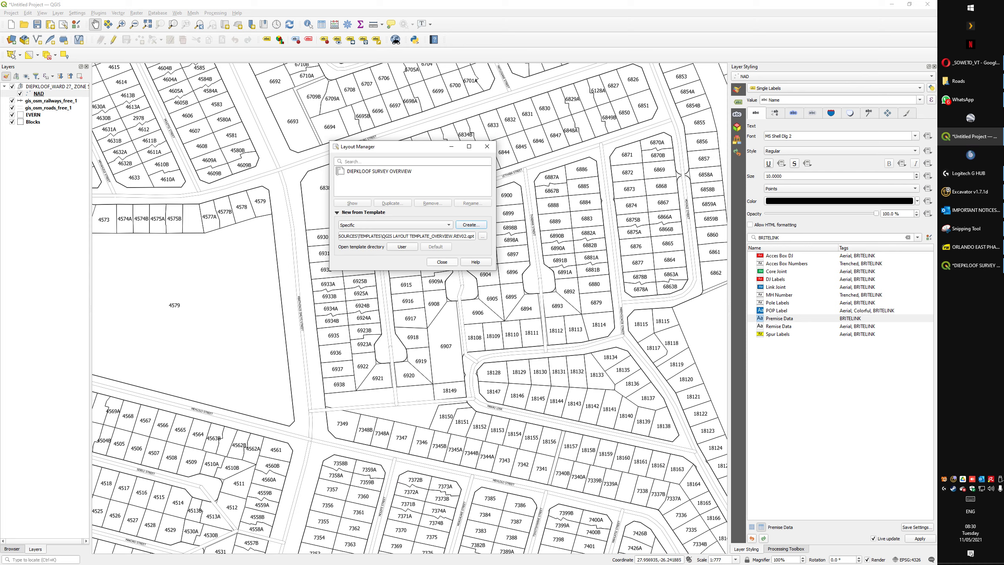
{"action": "left_click", "coordinate": [442, 262]}
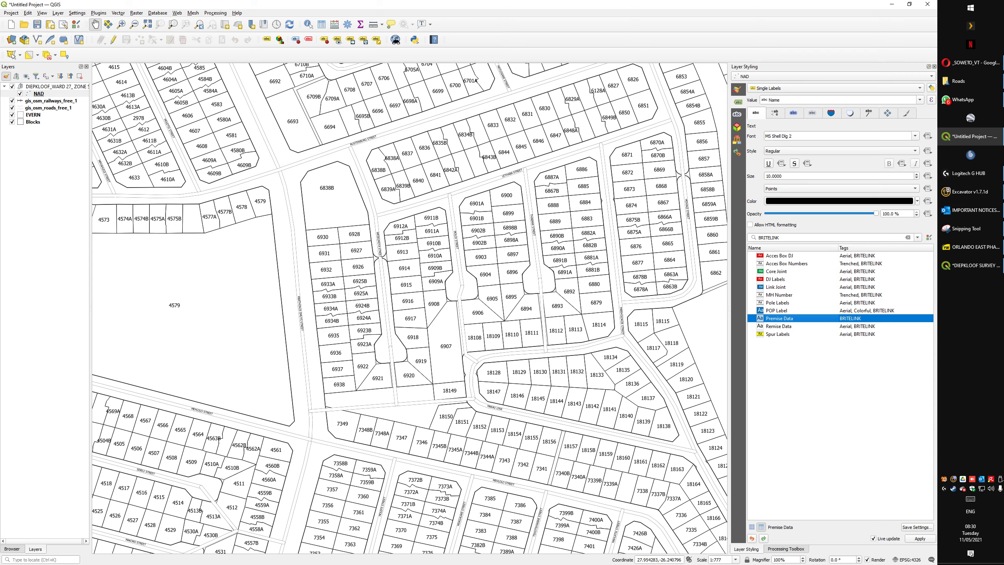
{"action": "right_click", "coordinate": [32, 114]}
{"action": "left_click", "coordinate": [44, 127]}
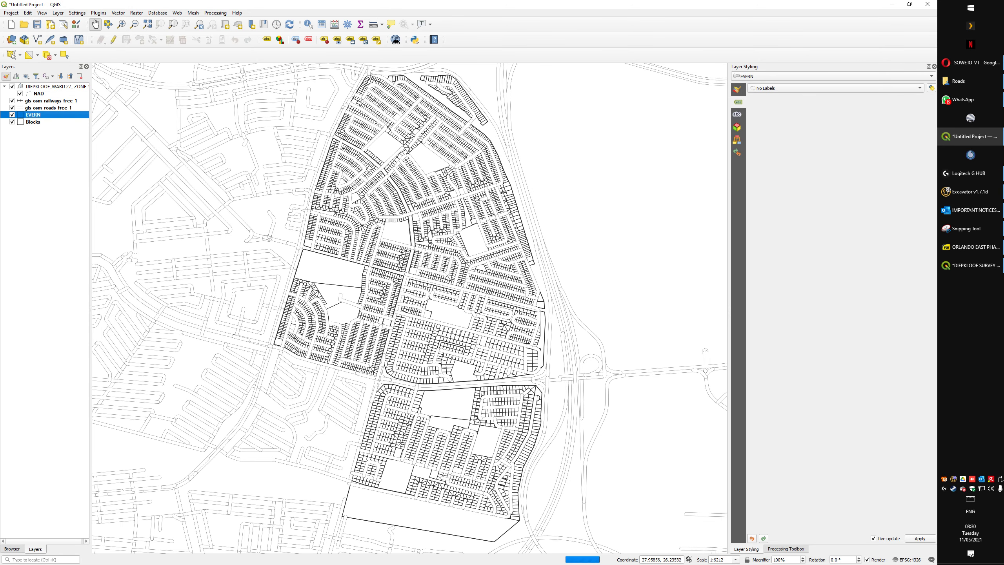
Return to the layout, fit the map frame to the page's top and left edges, and match its extent to the main canvas
{"action": "left_click", "coordinate": [970, 265]}
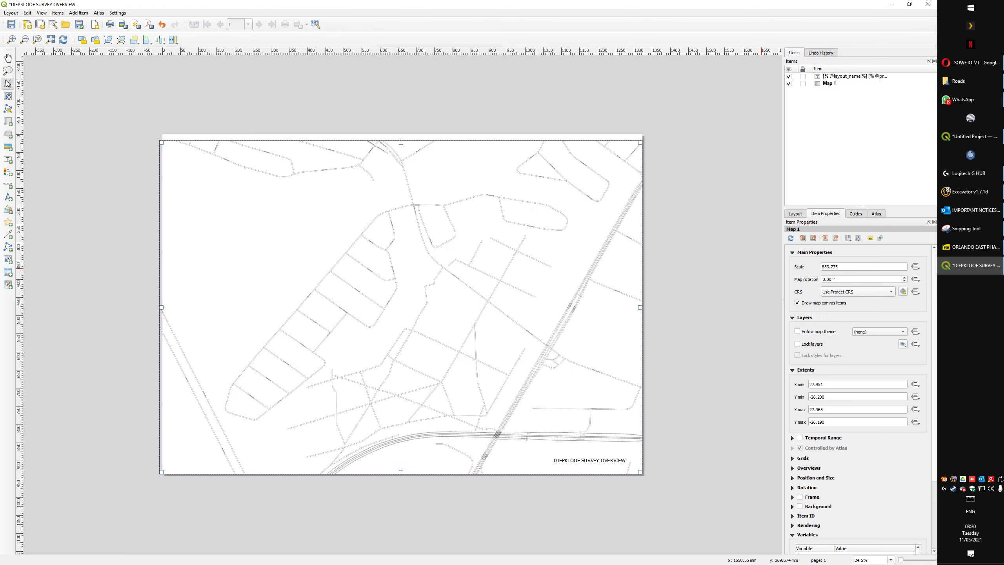
{"action": "left_click", "coordinate": [536, 322]}
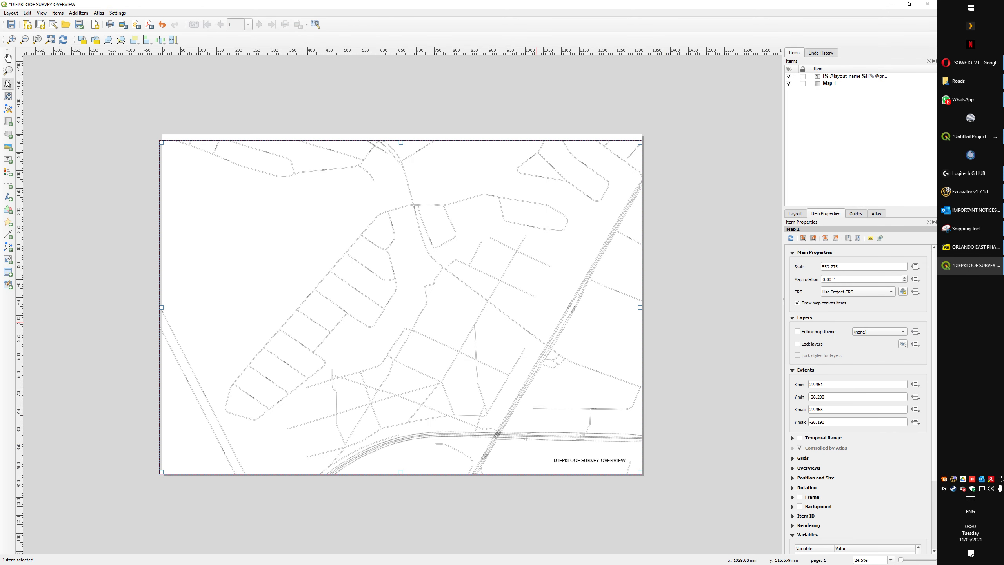
{"action": "left_click_drag", "start_coordinate": [402, 142], "coordinate": [403, 136]}
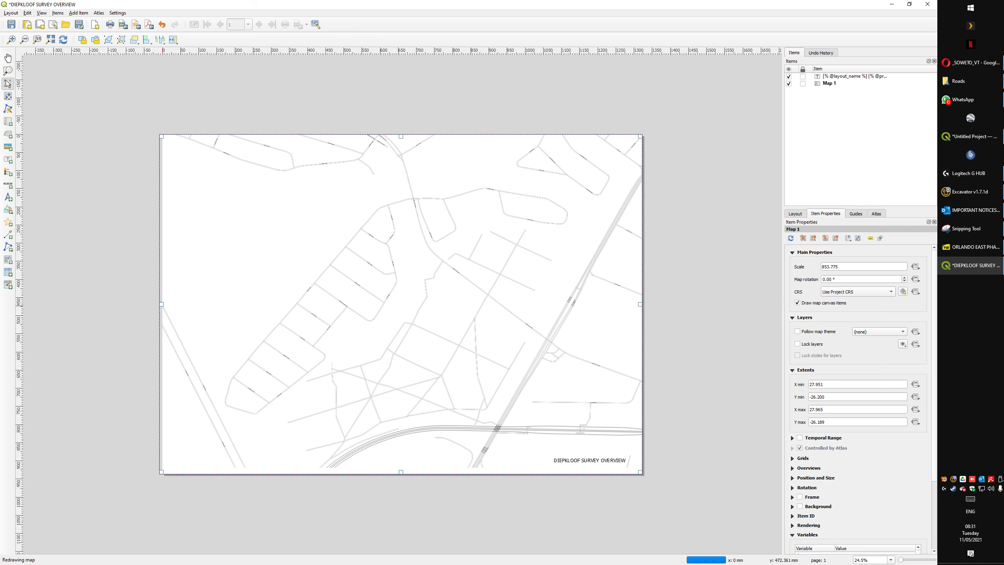
{"action": "left_click_drag", "start_coordinate": [161, 304], "coordinate": [165, 304]}
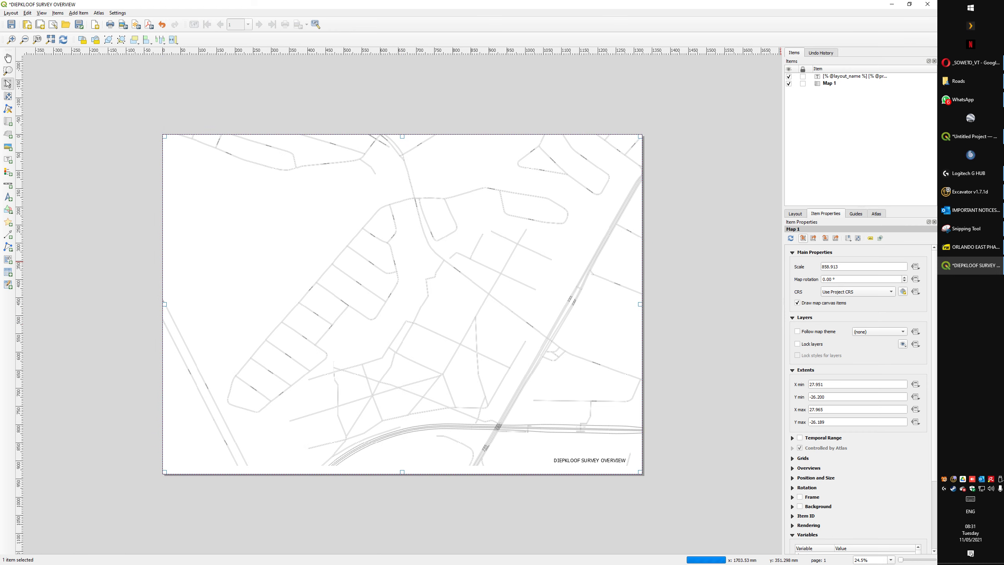
{"action": "left_click", "coordinate": [803, 238]}
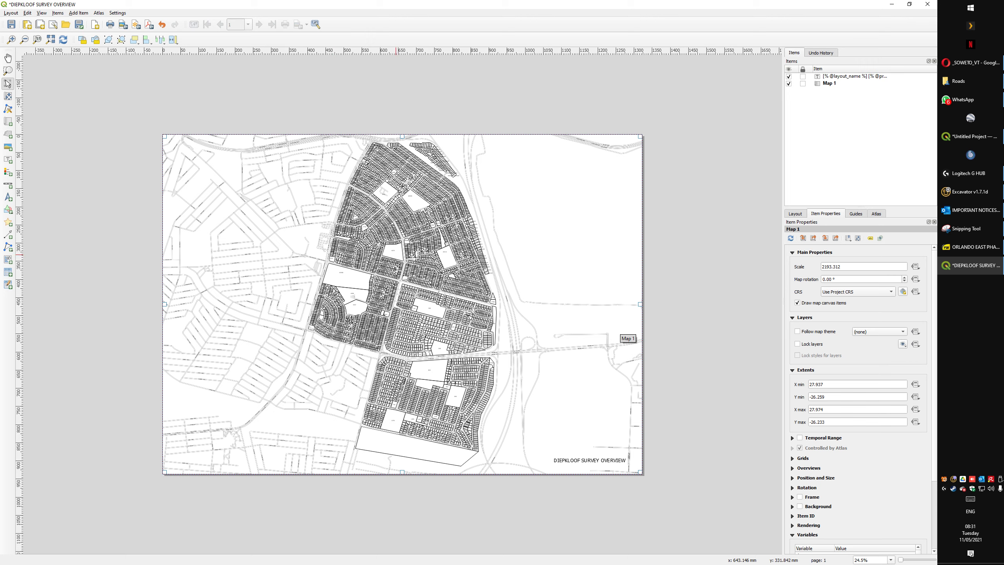
Set the layout page size to A0 in portrait orientation
{"action": "right_click", "coordinate": [524, 293]}
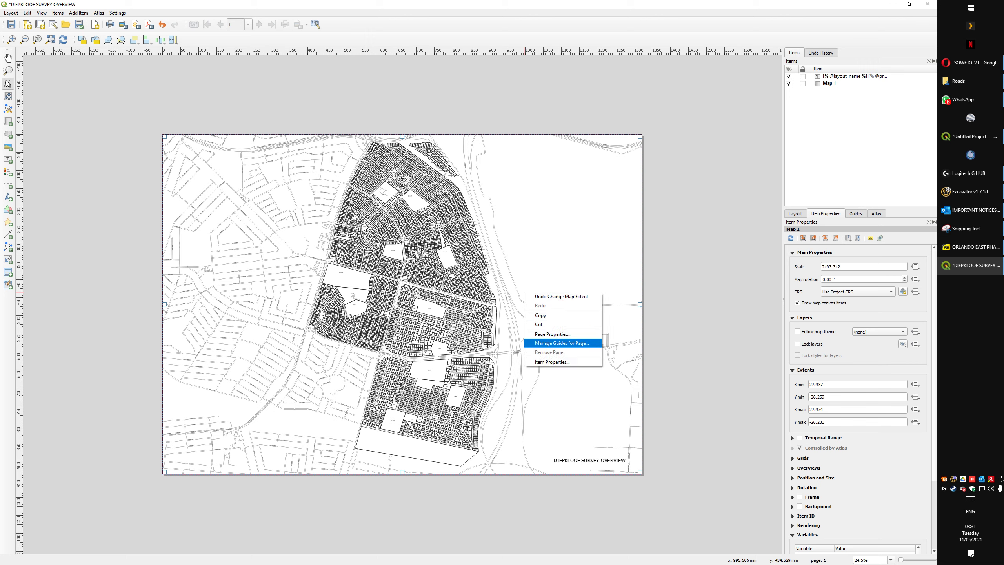
{"action": "left_click", "coordinate": [569, 333]}
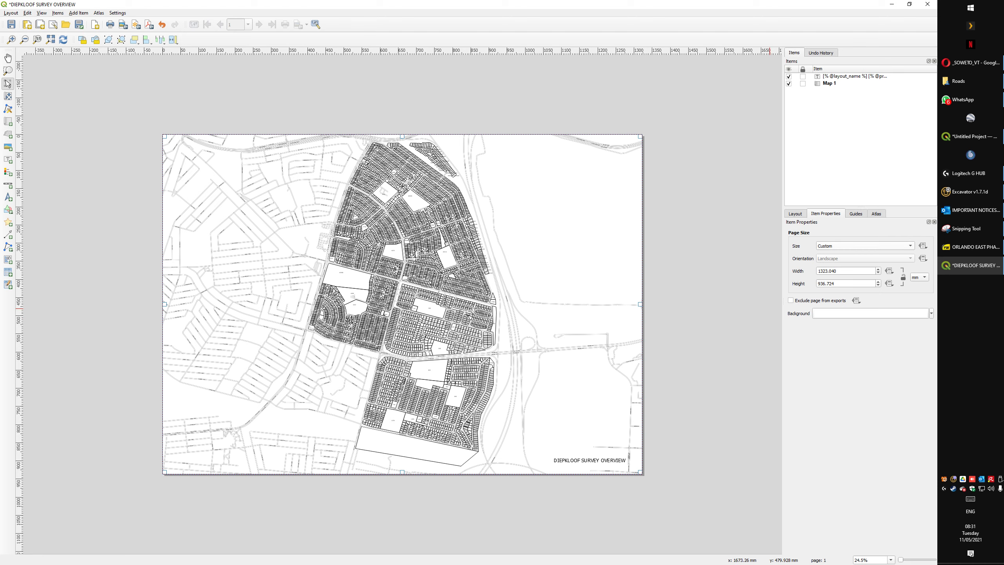
{"action": "left_click", "coordinate": [862, 246]}
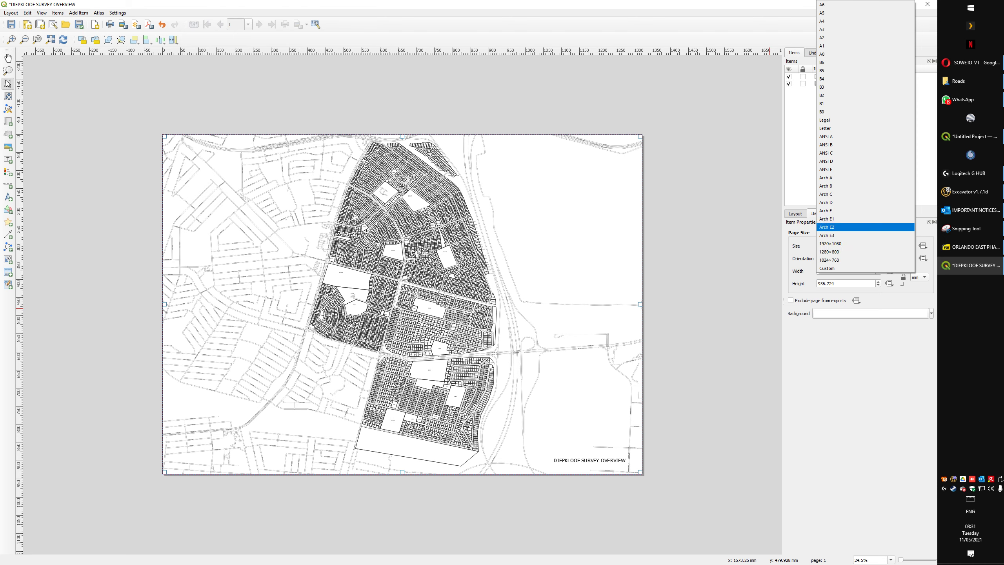
{"action": "left_click", "coordinate": [850, 54]}
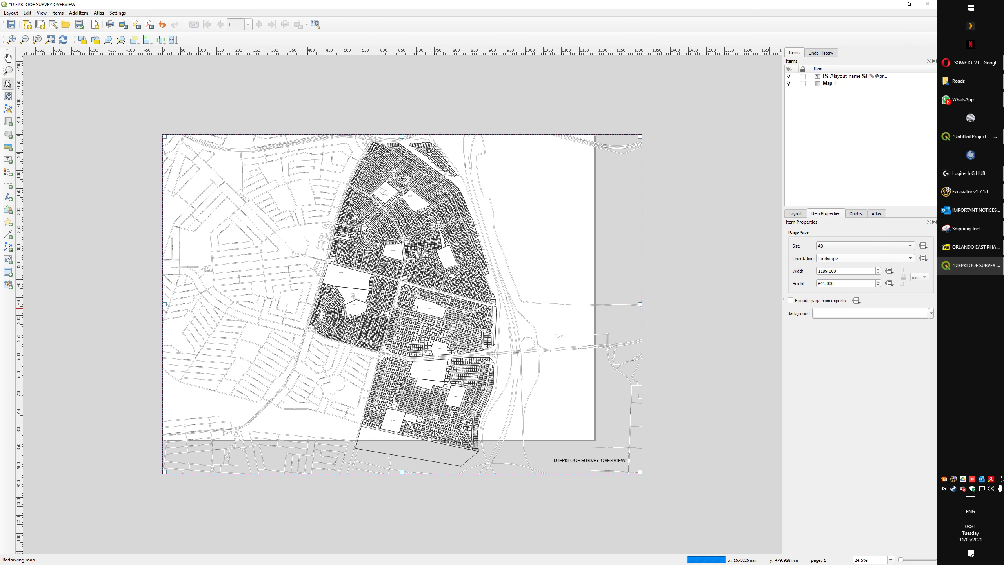
{"action": "left_click", "coordinate": [864, 258]}
{"action": "left_click", "coordinate": [850, 251]}
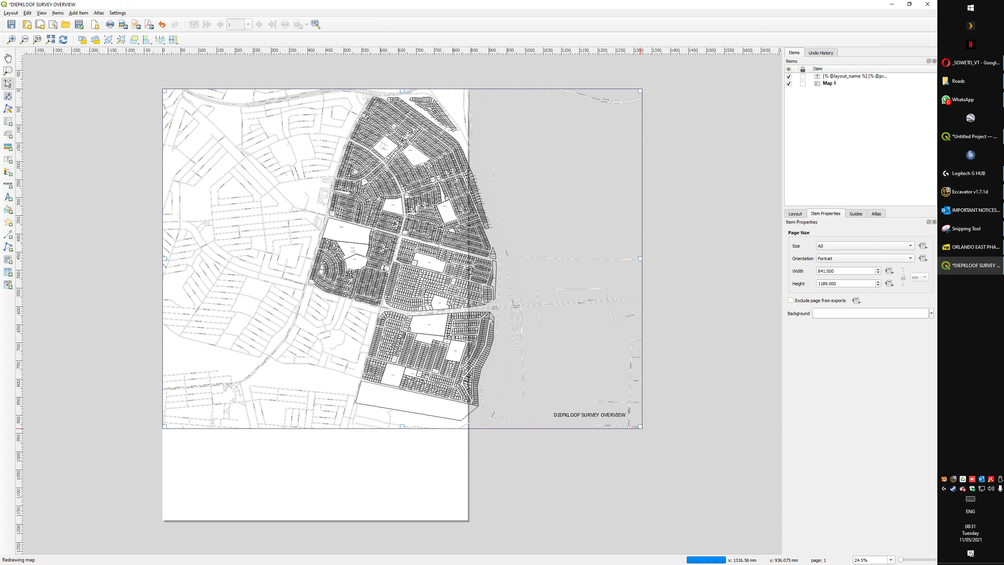
Resize the map frame to fill the portrait page and move the title label into the page's lower-right corner
{"action": "left_click_drag", "start_coordinate": [640, 426], "coordinate": [467, 519]}
{"action": "left_click", "coordinate": [599, 412]}
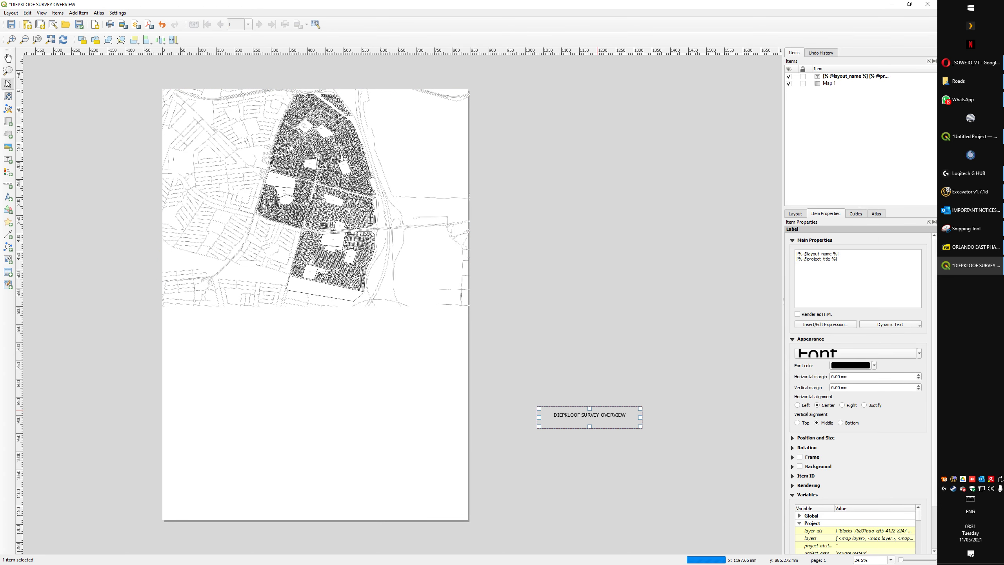
{"action": "left_click_drag", "start_coordinate": [599, 413], "coordinate": [429, 504]}
Set Map 1's extent to match the main canvas extent
{"action": "left_click", "coordinate": [794, 214]}
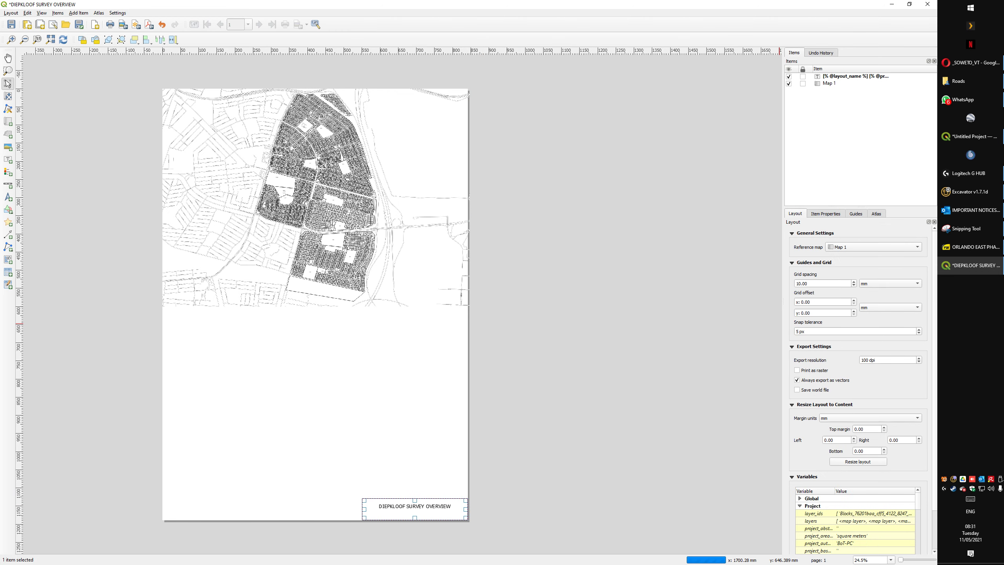
{"action": "left_click", "coordinate": [829, 84]}
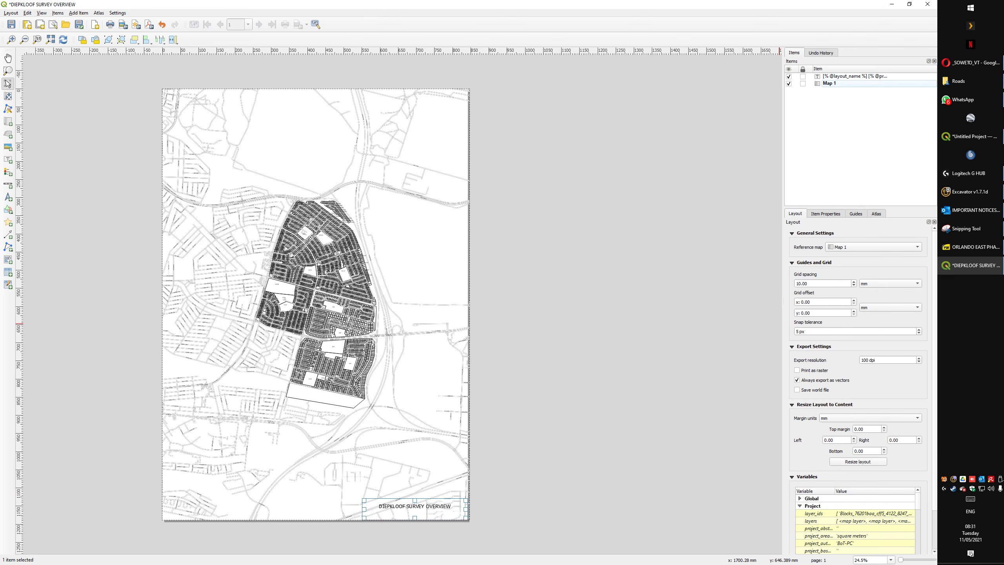
{"action": "left_click", "coordinate": [825, 213]}
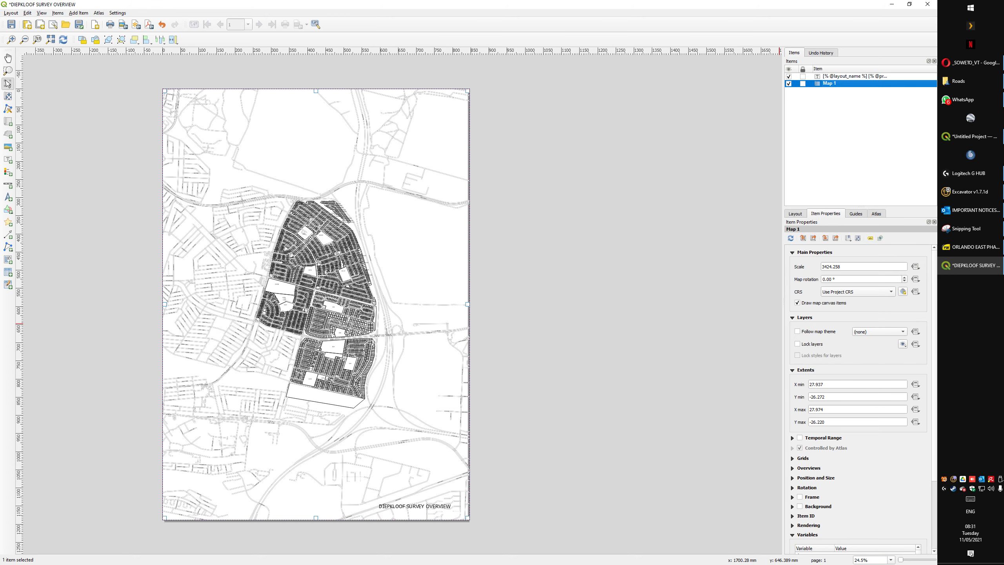
{"action": "left_click", "coordinate": [803, 238]}
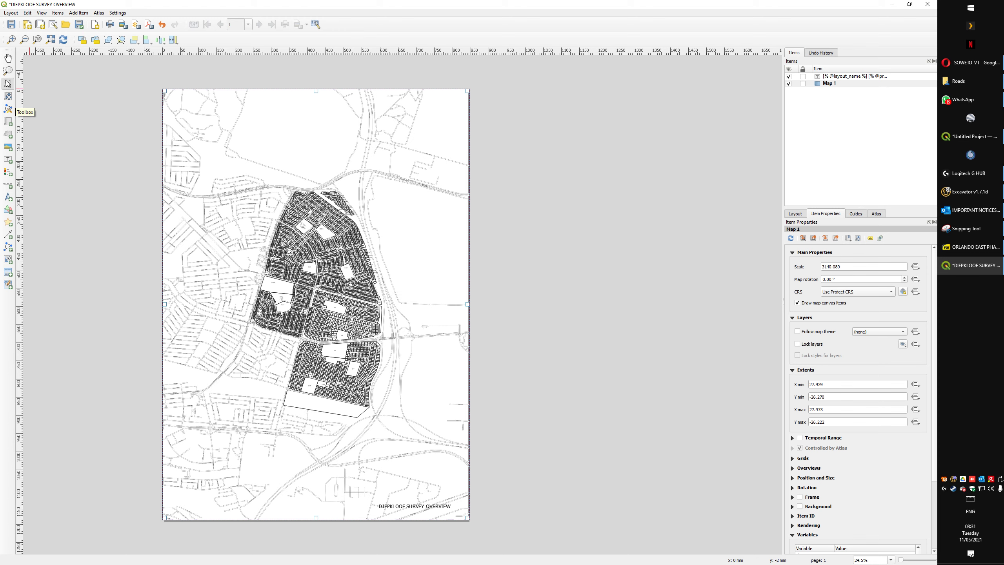
Enlarge the content inside the map frame and set the map scale to 1500
{"action": "left_click", "coordinate": [8, 96]}
{"action": "scroll", "coordinate": [353, 339], "scroll_direction": "up", "scroll_amount": 1}
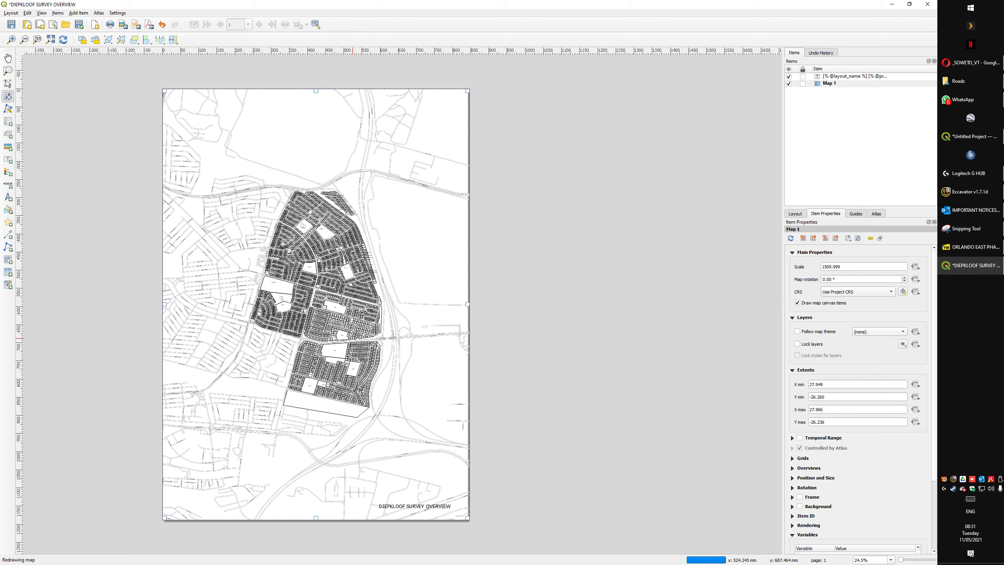
{"action": "scroll", "coordinate": [353, 340], "scroll_direction": "up", "scroll_amount": 1}
{"action": "scroll", "coordinate": [353, 340], "scroll_direction": "up", "scroll_amount": 1}
{"action": "scroll", "coordinate": [345, 318], "scroll_direction": "down", "scroll_amount": 1}
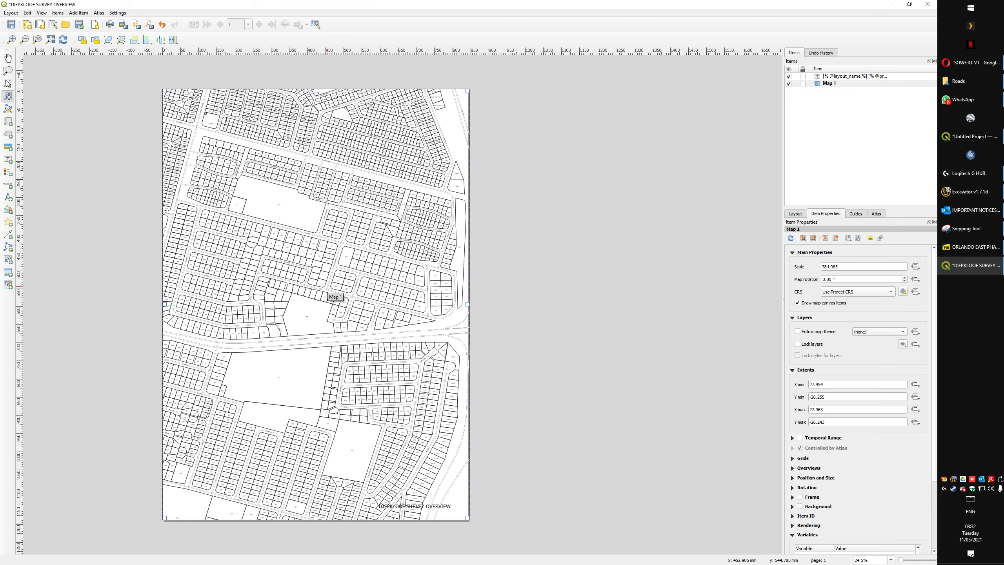
{"action": "left_click_drag", "start_coordinate": [850, 267], "coordinate": [717, 227]}
{"action": "type", "text": "1500"}
{"action": "key", "text": "Return"}
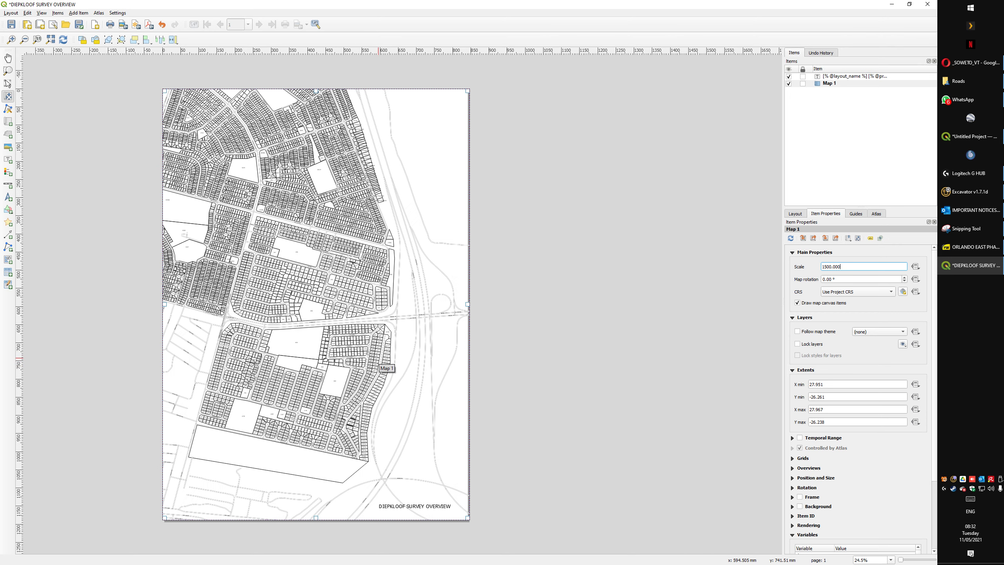
Reposition the content within the map frame and reduce it to a scale of about 1737 so the whole parcel area fits
{"action": "left_click_drag", "start_coordinate": [277, 274], "coordinate": [316, 308]}
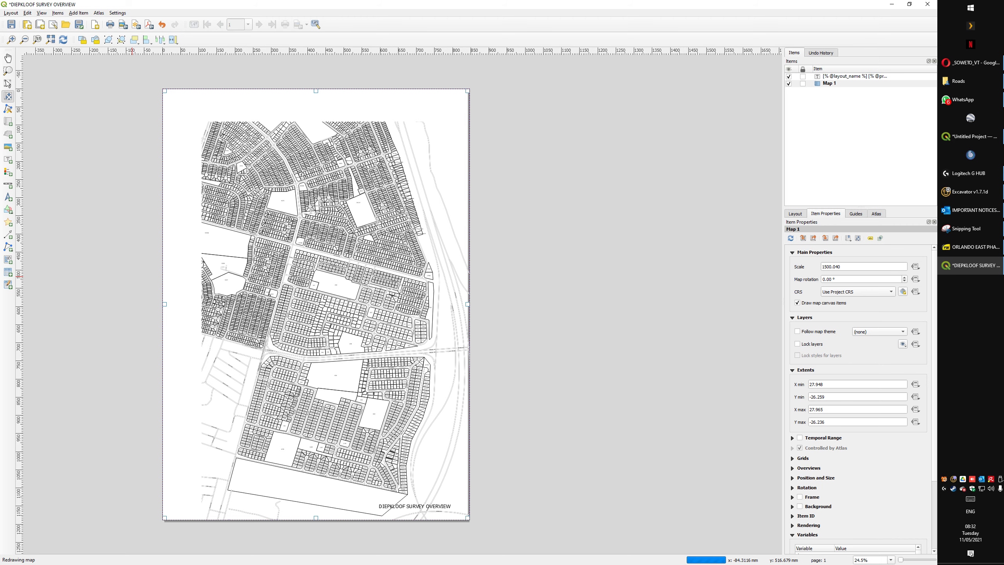
{"action": "left_click_drag", "start_coordinate": [286, 220], "coordinate": [298, 237]}
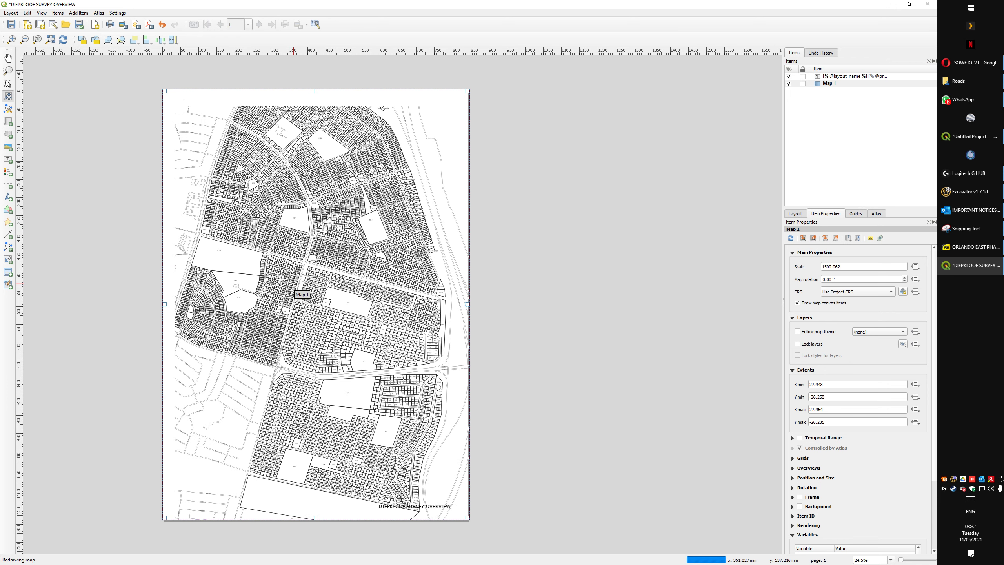
{"action": "scroll", "coordinate": [295, 288], "scroll_direction": "down", "scroll_amount": 1}
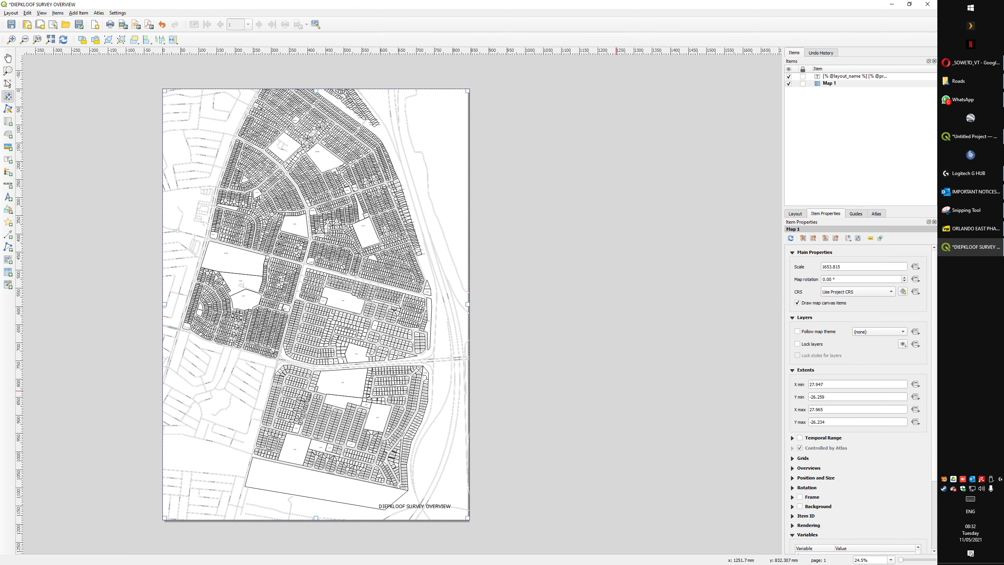
{"action": "left_click_drag", "start_coordinate": [265, 255], "coordinate": [265, 272]}
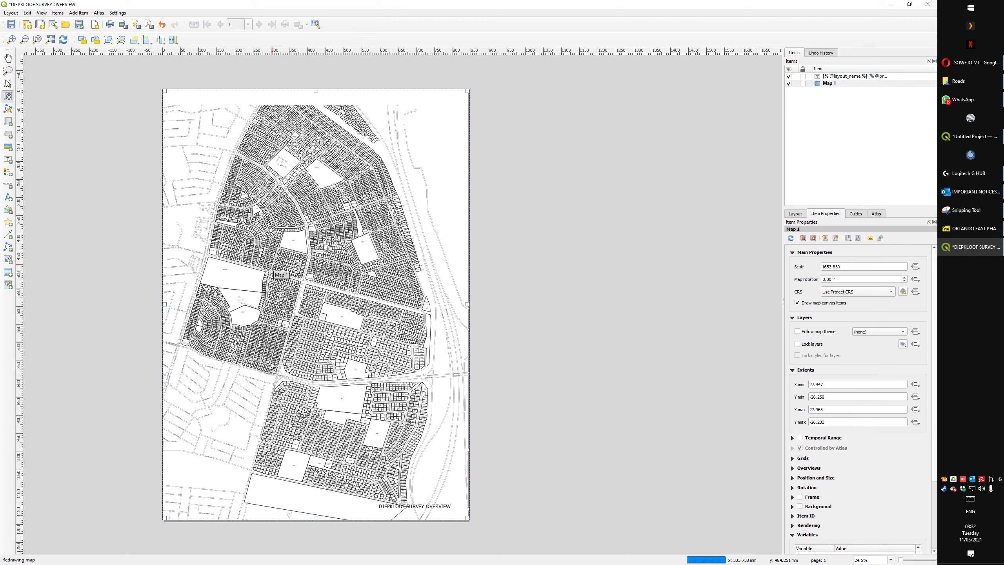
{"action": "scroll", "coordinate": [315, 313], "scroll_direction": "down", "scroll_amount": 1}
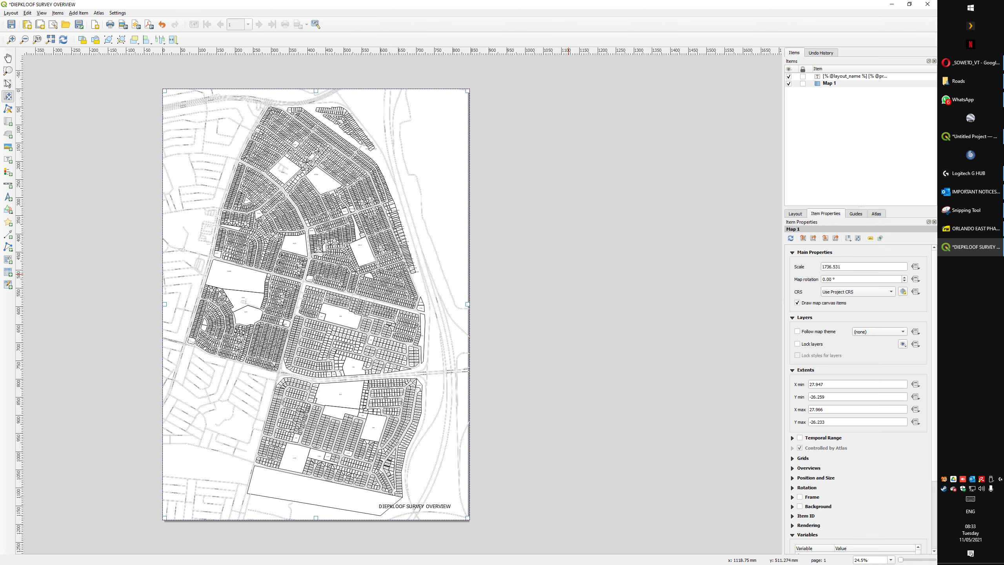
Examine the parcel labels along the map's north-eastern strip in the layout and return to the main QGIS project window
{"action": "left_click", "coordinate": [8, 71]}
{"action": "left_click_drag", "start_coordinate": [318, 120], "coordinate": [404, 153]}
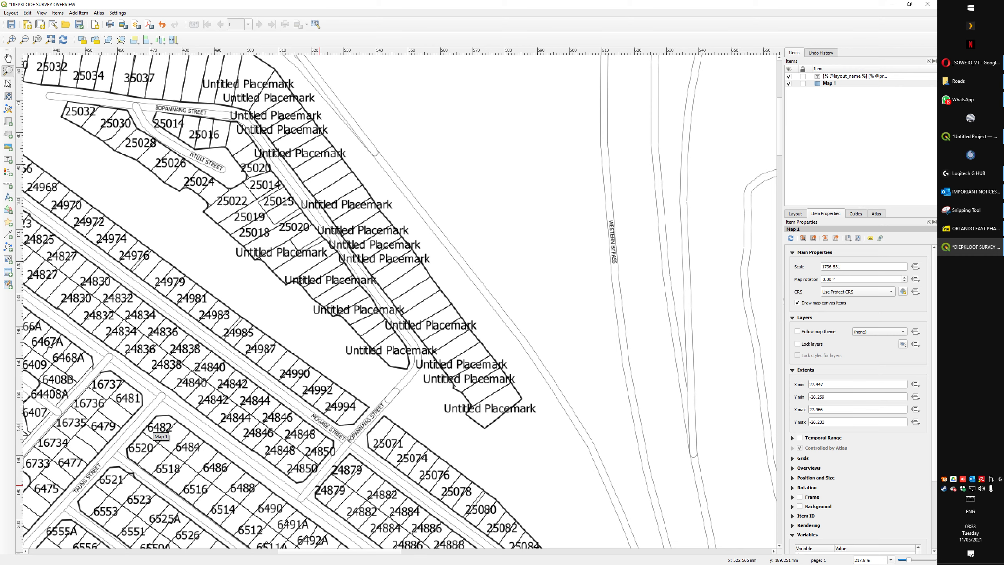
{"action": "scroll", "coordinate": [319, 484], "scroll_direction": "down", "scroll_amount": 1}
{"action": "scroll", "coordinate": [319, 484], "scroll_direction": "down", "scroll_amount": 1}
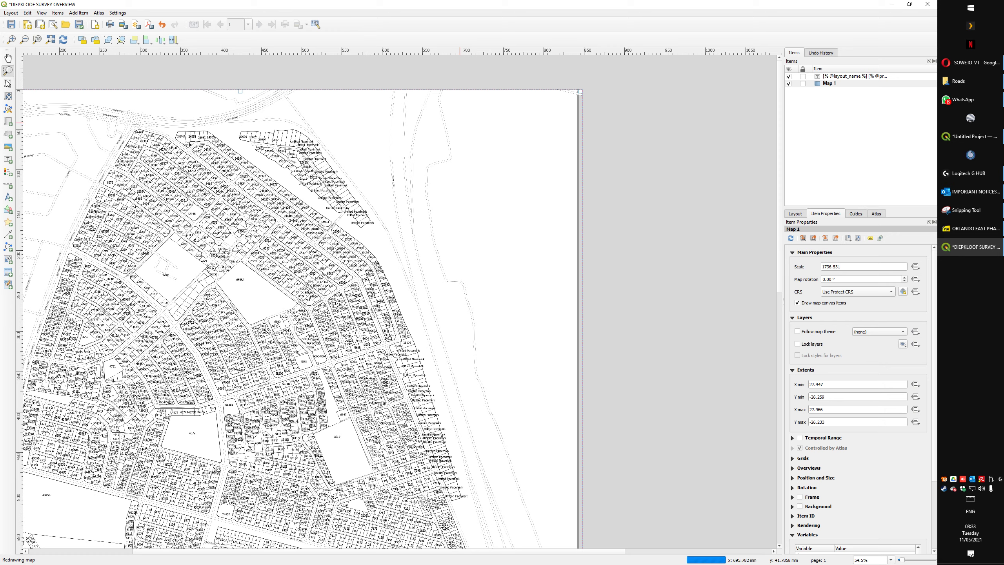
{"action": "scroll", "coordinate": [646, 272], "scroll_direction": "down", "scroll_amount": 1}
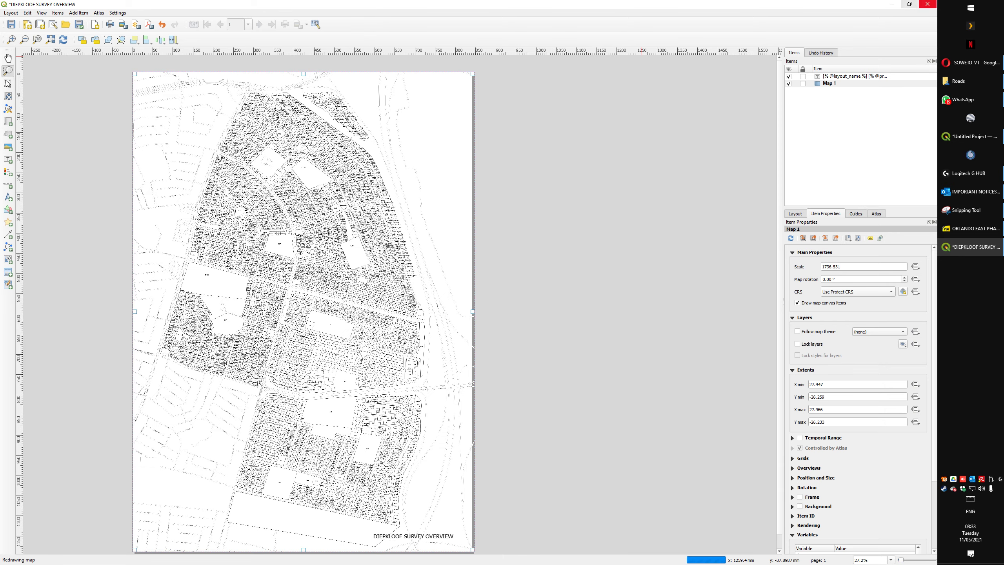
{"action": "left_click", "coordinate": [892, 4]}
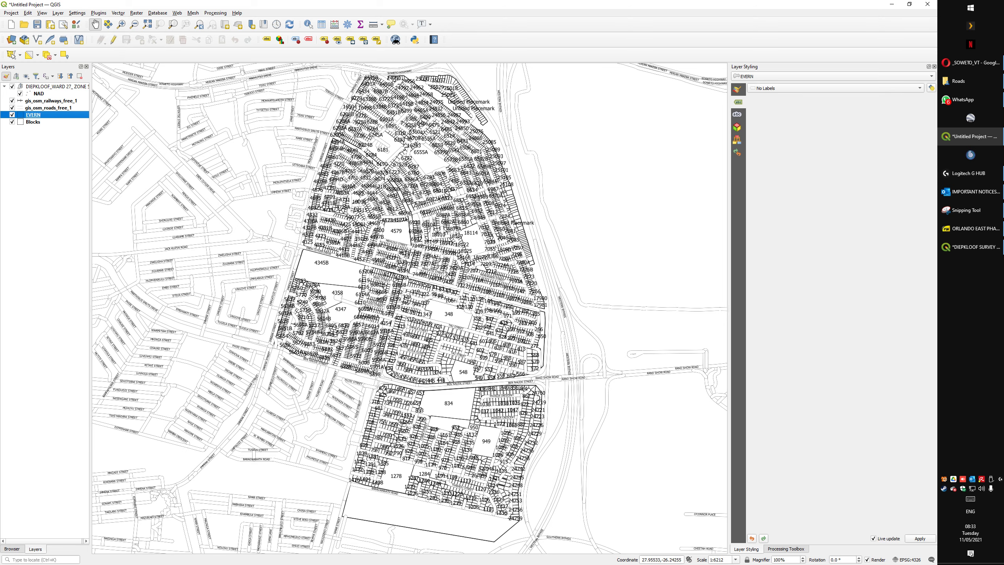
{"action": "left_click_drag", "start_coordinate": [396, 416], "coordinate": [386, 374]}
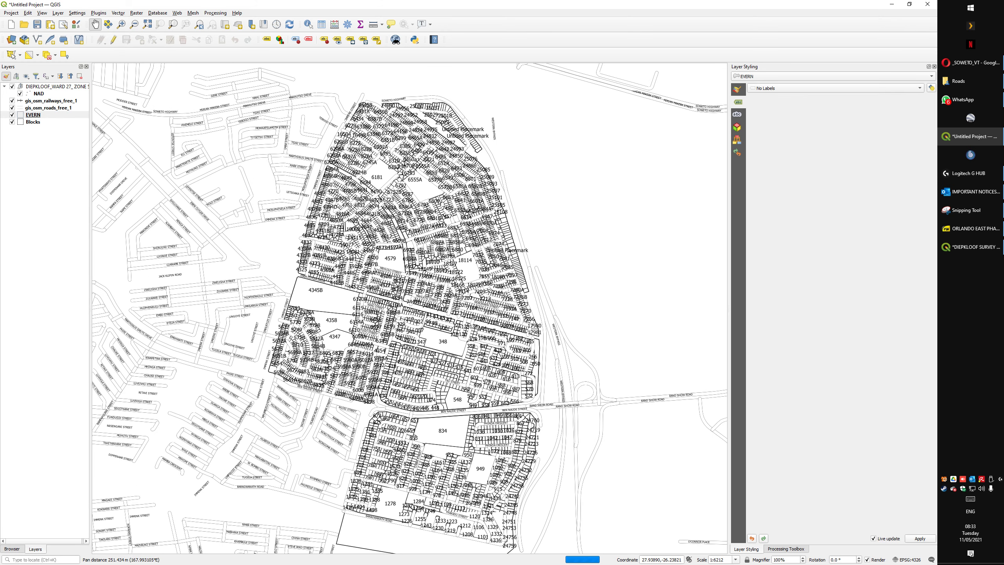
Turn on Single Labels for the Blocks layer and apply the Block Label style
{"action": "left_click", "coordinate": [33, 122]}
{"action": "left_click", "coordinate": [834, 88]}
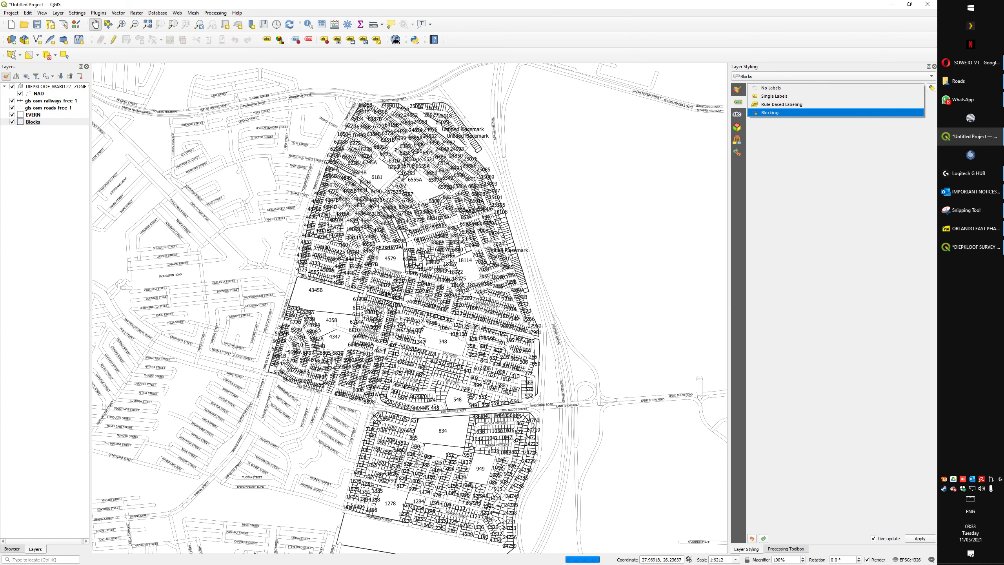
{"action": "left_click", "coordinate": [774, 98]}
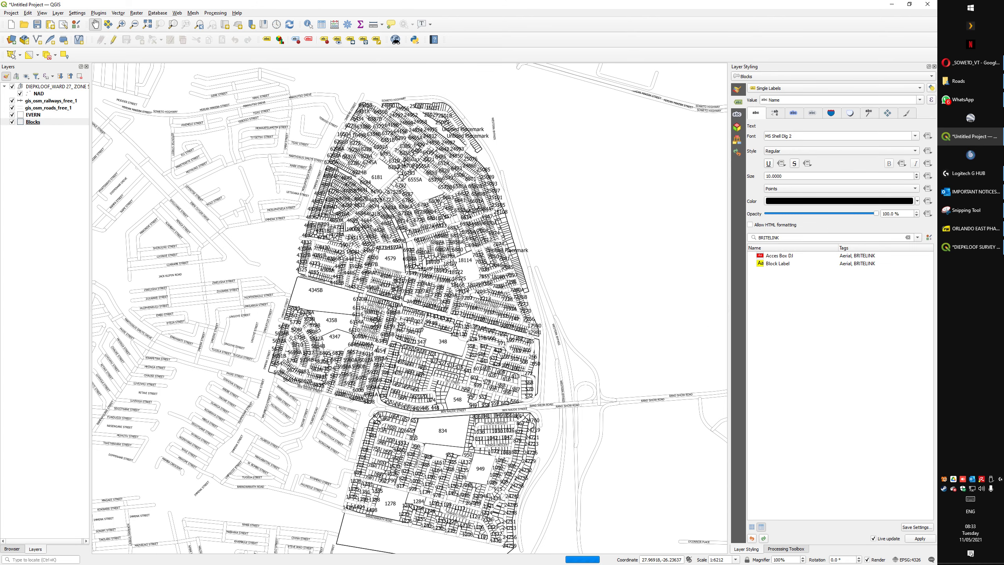
{"action": "left_click", "coordinate": [777, 263]}
{"action": "scroll", "coordinate": [478, 232], "scroll_direction": "up", "scroll_amount": 1}
{"action": "scroll", "coordinate": [480, 232], "scroll_direction": "up", "scroll_amount": 2}
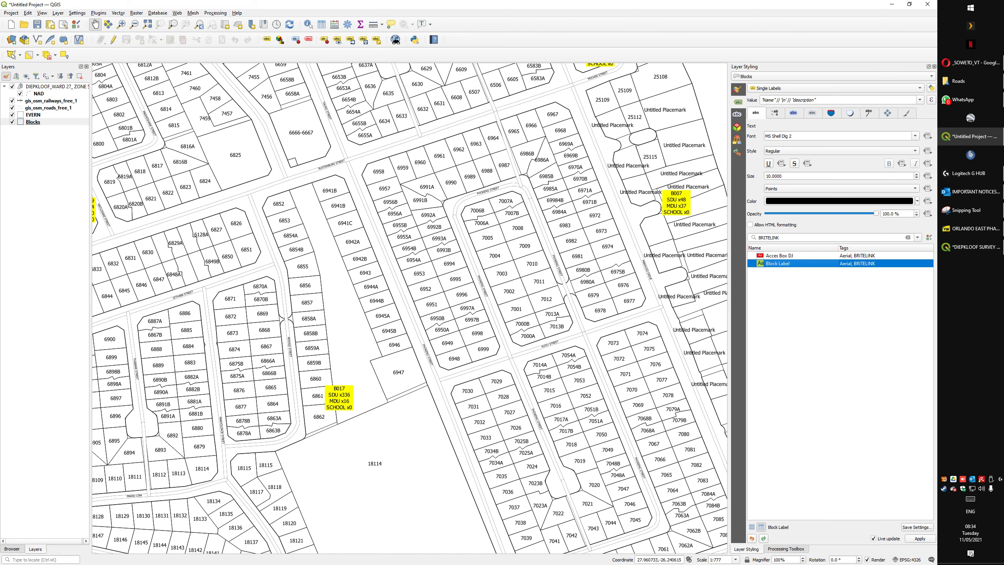
Shorten the Blocks label expression to the Name field only, removing the description part
{"action": "scroll", "coordinate": [631, 275], "scroll_direction": "down", "scroll_amount": 1}
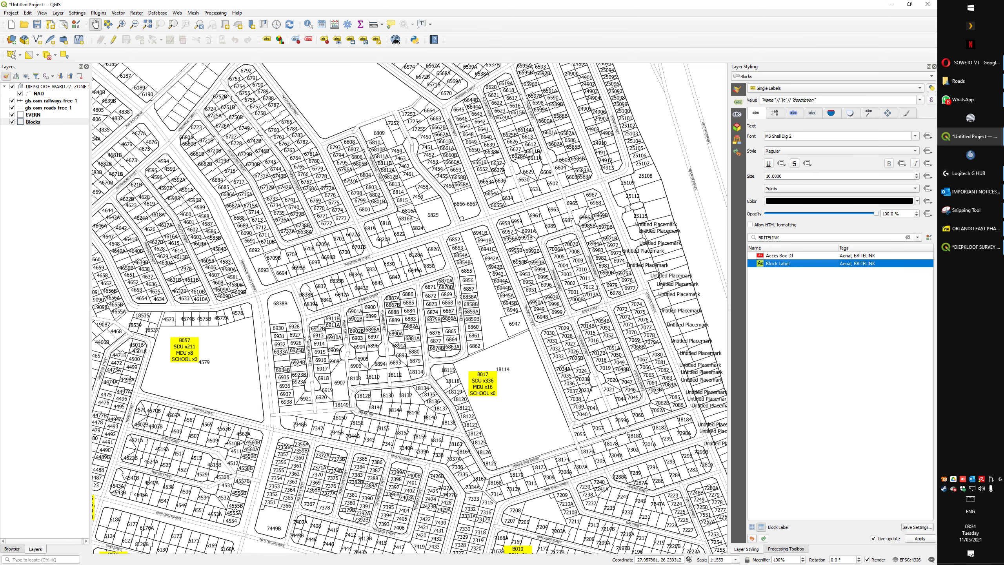
{"action": "left_click_drag", "start_coordinate": [775, 100], "coordinate": [824, 101]}
{"action": "key", "text": "BackSpace"}
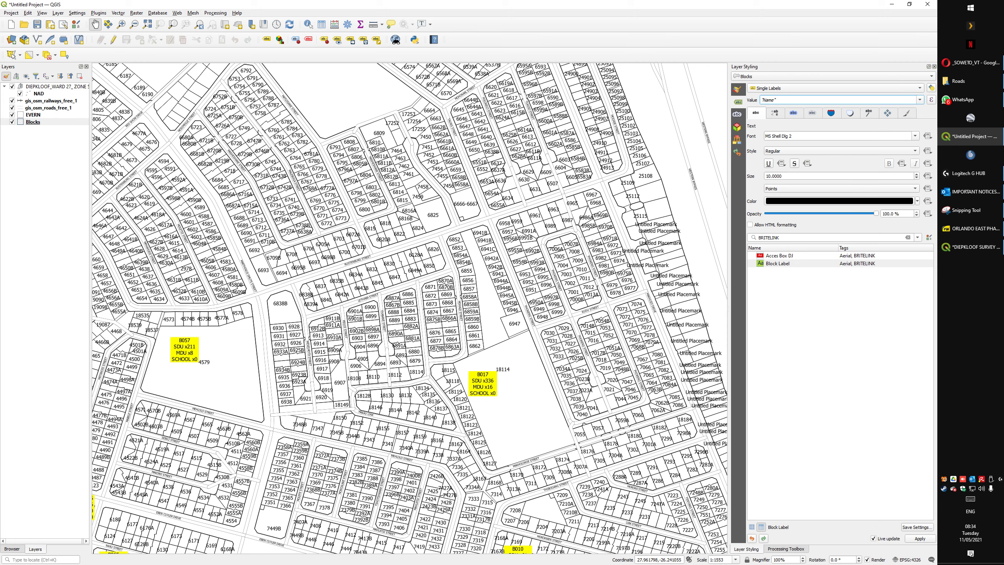
{"action": "key", "text": "Return"}
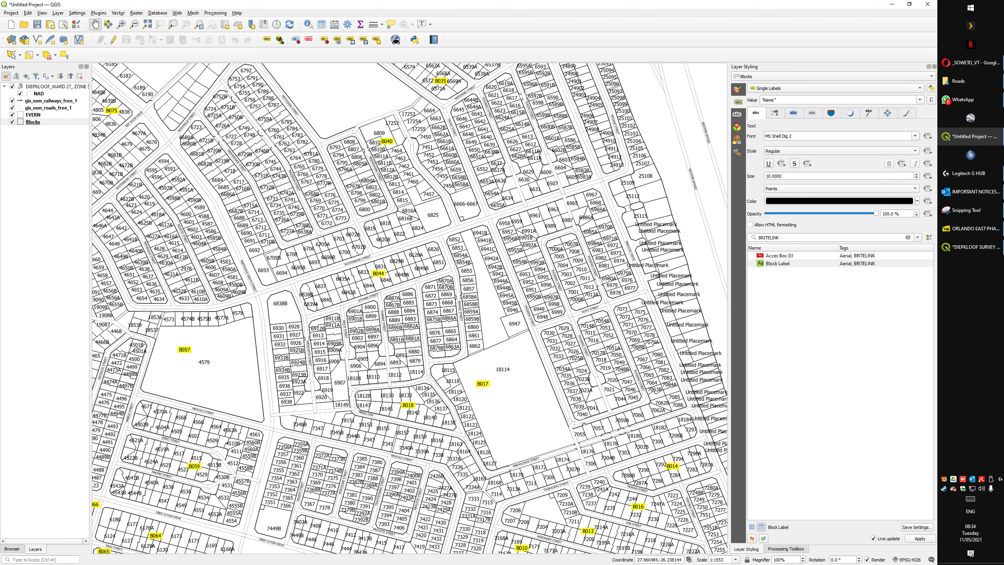
Open the Layout Manager and choose QGIS LAYOUT TEMPLATE A3.REV02.qpt as the specific template for a new layout
{"action": "left_click", "coordinate": [63, 25]}
{"action": "left_click", "coordinate": [395, 225]}
{"action": "left_click", "coordinate": [395, 242]}
{"action": "left_click", "coordinate": [482, 236]}
{"action": "left_click", "coordinate": [451, 251]}
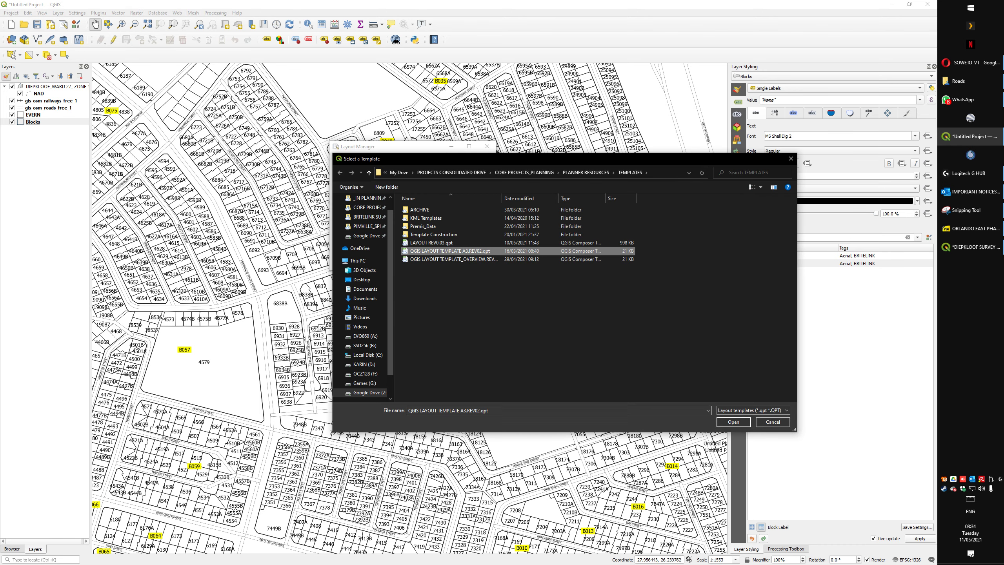
{"action": "double_click", "coordinate": [451, 251]}
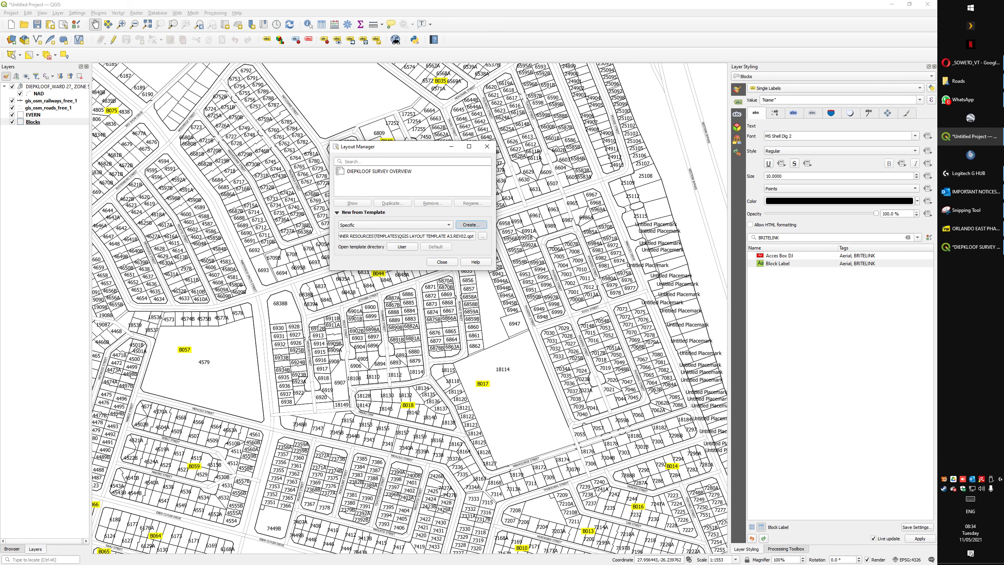
Create a print layout from the chosen template with the title DIEPKLOOF SURVEY BLOCKS
{"action": "left_click", "coordinate": [471, 225]}
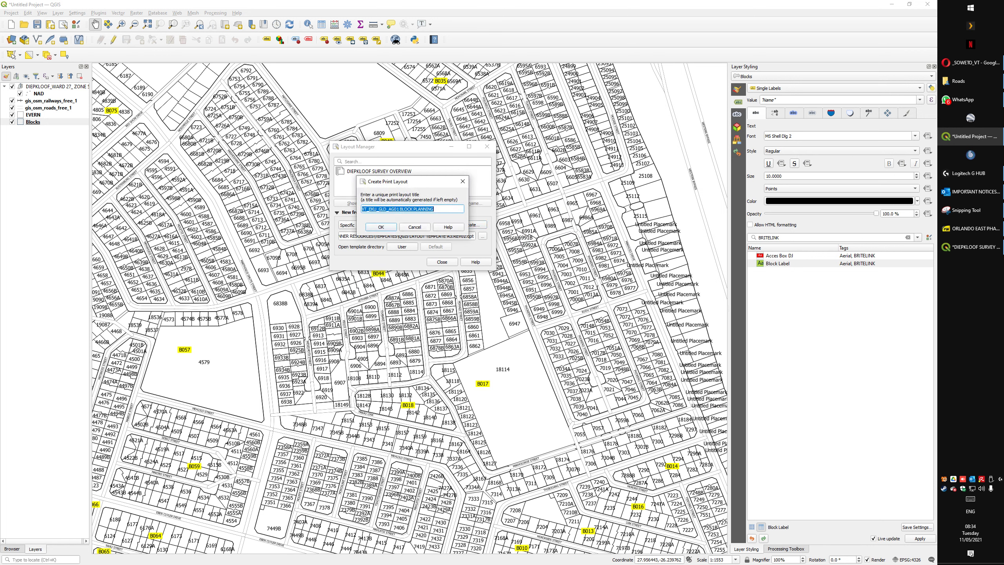
{"action": "type", "text": "D"}
{"action": "key", "text": "ctrl+a"}
{"action": "type", "text": "DIEP"}
{"action": "type", "text": "KLOOF SURVEY BLOCKS"}
{"action": "key", "text": "Return"}
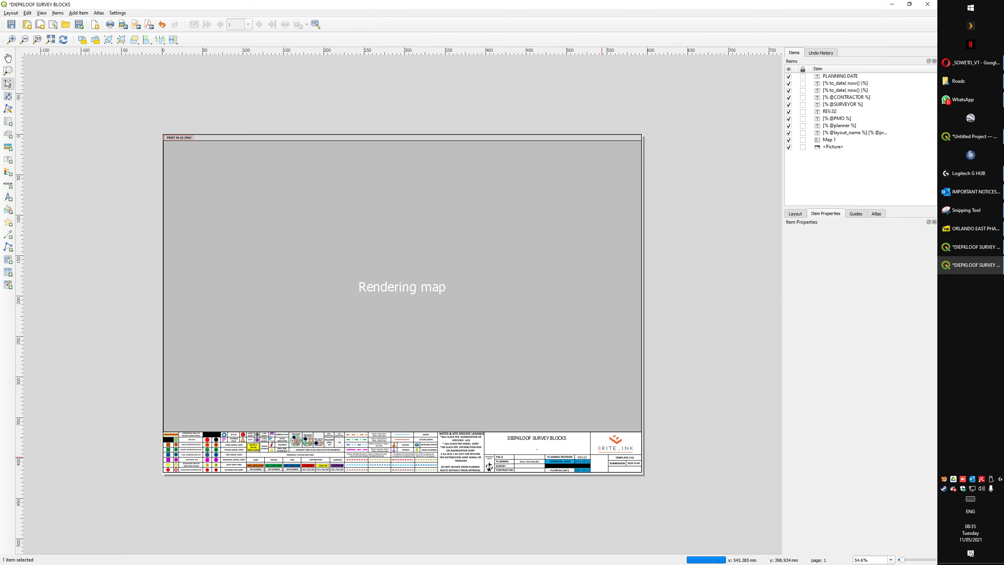
Delete the legend and title-block picture from the DIEPKLOOF SURVEY BLOCKS layout
{"action": "left_click", "coordinate": [602, 458]}
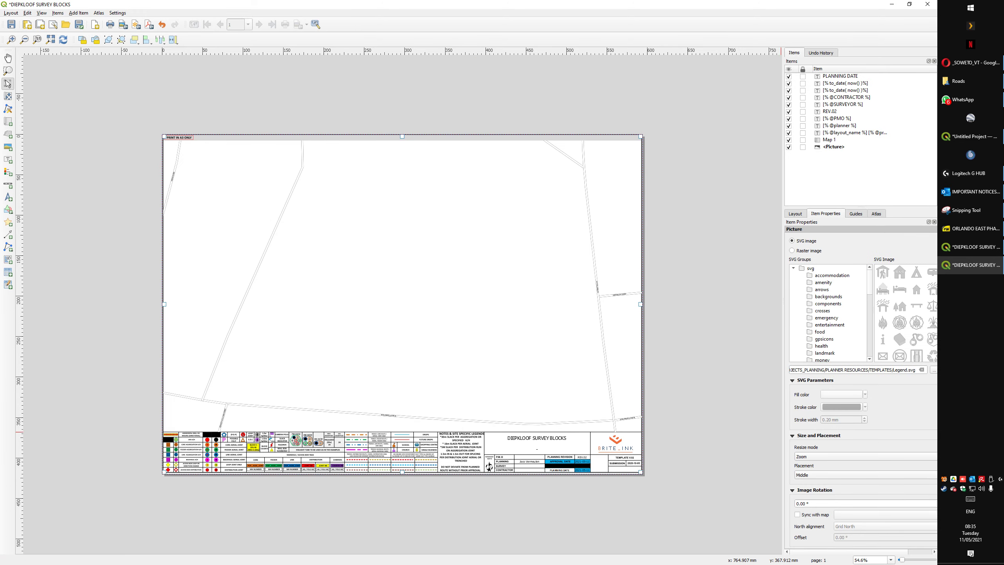
{"action": "key", "text": "Delete"}
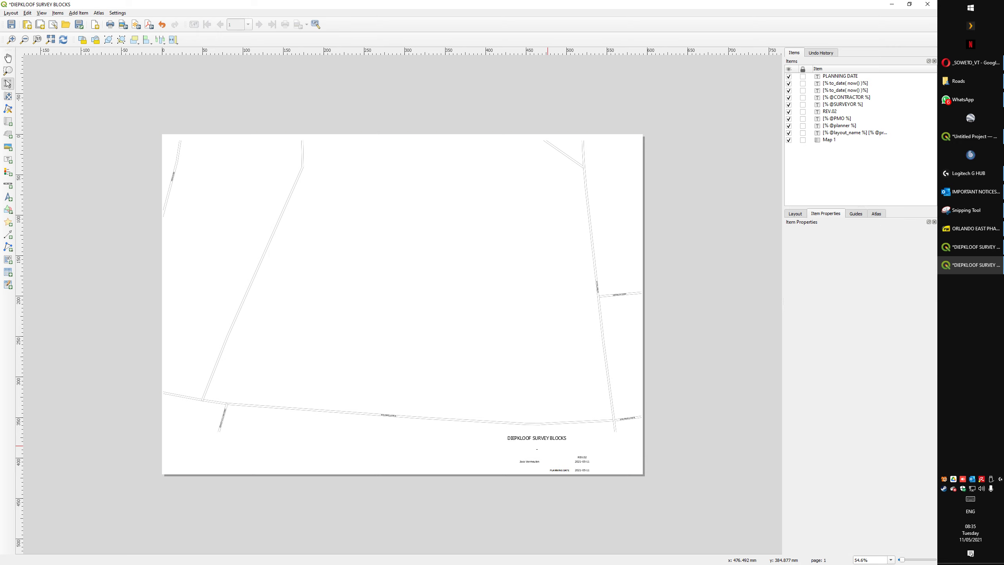
Delete the date, contractor, surveyor, revision, PMO and planner labels from the layout, keeping the layout title label
{"action": "left_click_drag", "start_coordinate": [504, 450], "coordinate": [598, 506]}
{"action": "key", "text": "Delete"}
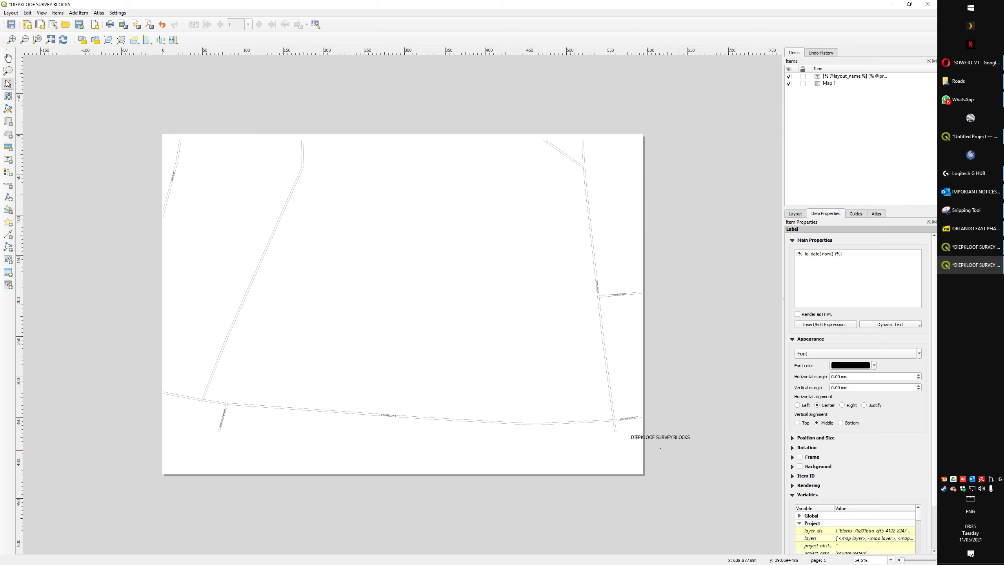
Move the DIEPKLOOF SURVEY BLOCKS title label into the page's lower-right corner and narrow its frame around the text
{"action": "left_click", "coordinate": [664, 441]}
{"action": "left_click_drag", "start_coordinate": [665, 441], "coordinate": [596, 461]}
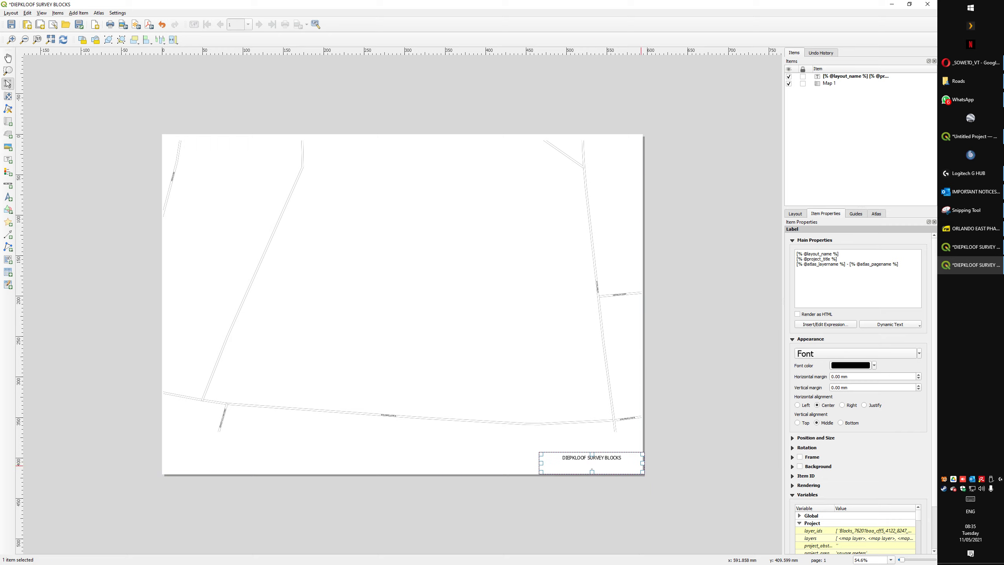
{"action": "left_click_drag", "start_coordinate": [642, 465], "coordinate": [640, 464]}
{"action": "left_click_drag", "start_coordinate": [541, 453], "coordinate": [565, 450]}
Extend the map frame down to the page's lower edge, making it about 591 by 412 mm
{"action": "left_click", "coordinate": [467, 315]}
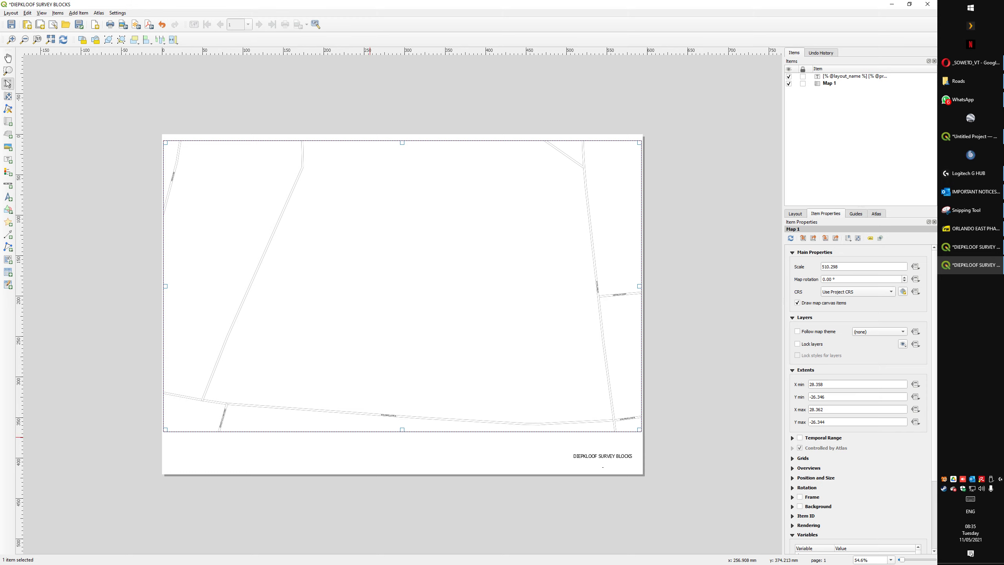
{"action": "left_click_drag", "start_coordinate": [402, 429], "coordinate": [402, 472]}
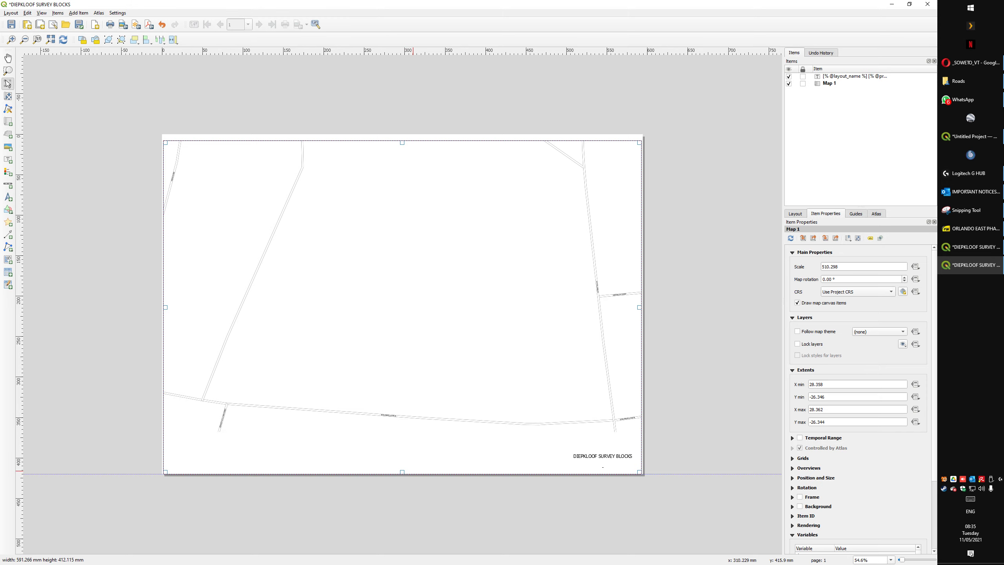
Enable a white background for the DIEPKLOOF SURVEY BLOCKS title label, then select the map
{"action": "left_click", "coordinate": [593, 456]}
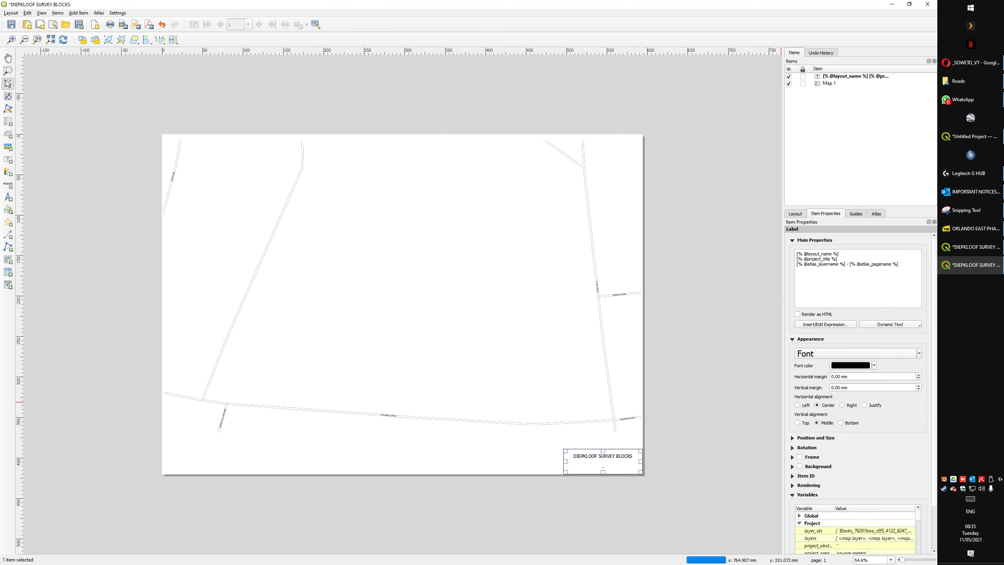
{"action": "left_click", "coordinate": [800, 466]}
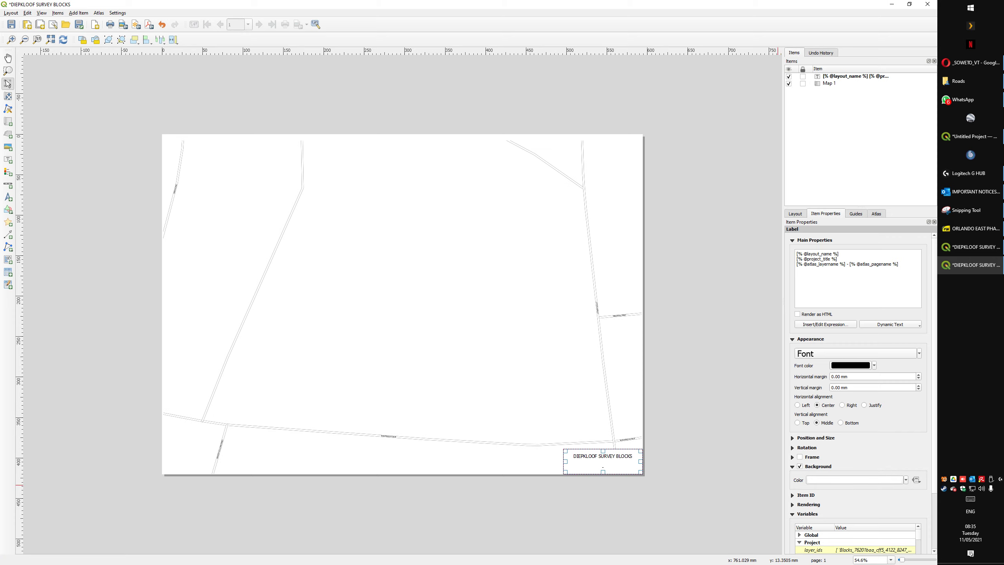
{"action": "left_click", "coordinate": [905, 479]}
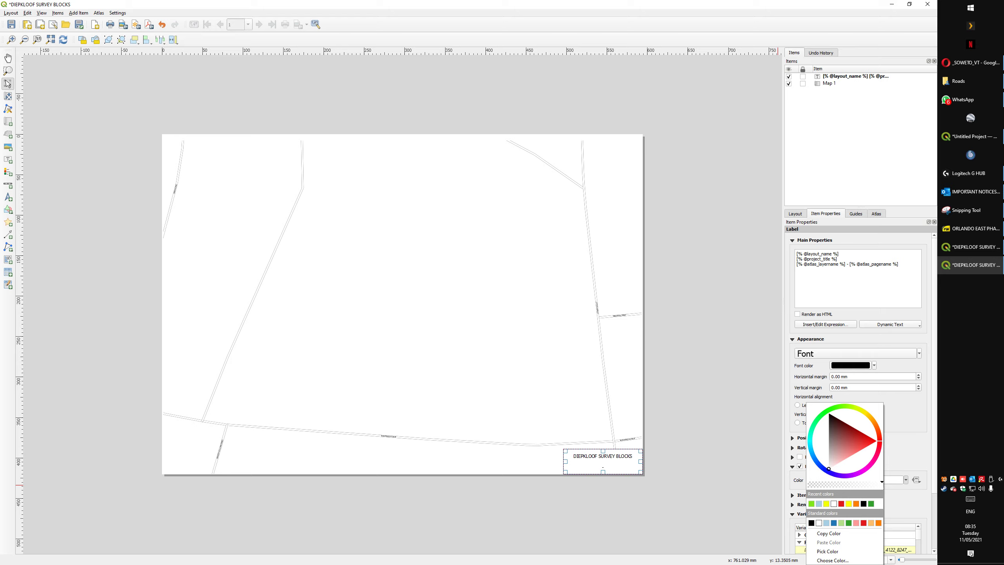
{"action": "left_click", "coordinate": [711, 488]}
{"action": "left_click", "coordinate": [594, 471]}
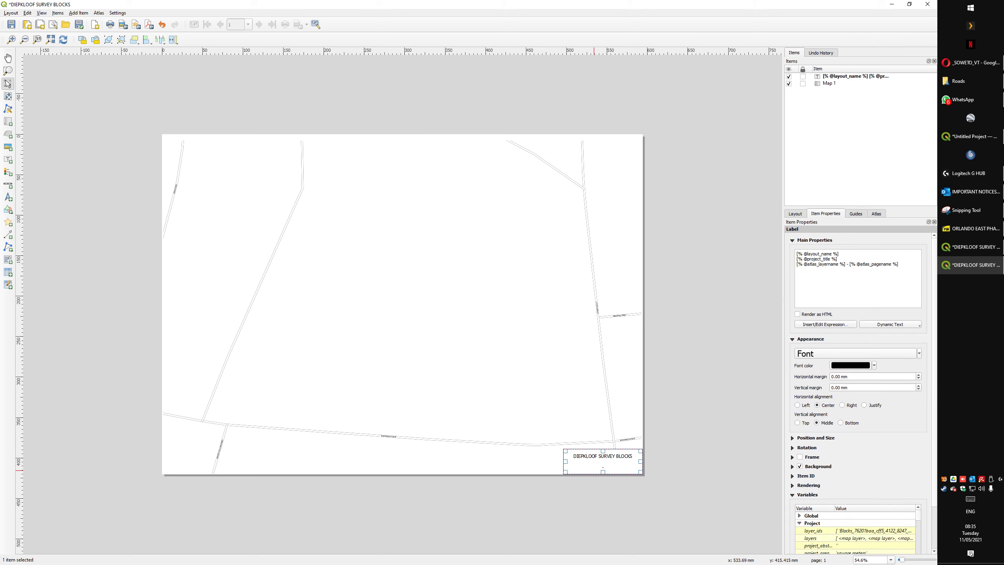
{"action": "left_click", "coordinate": [555, 404]}
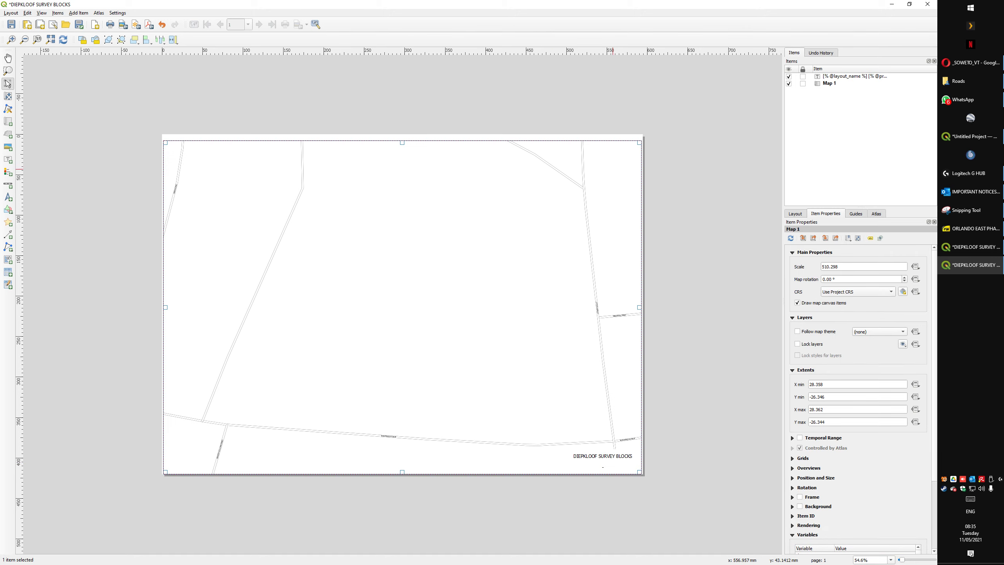